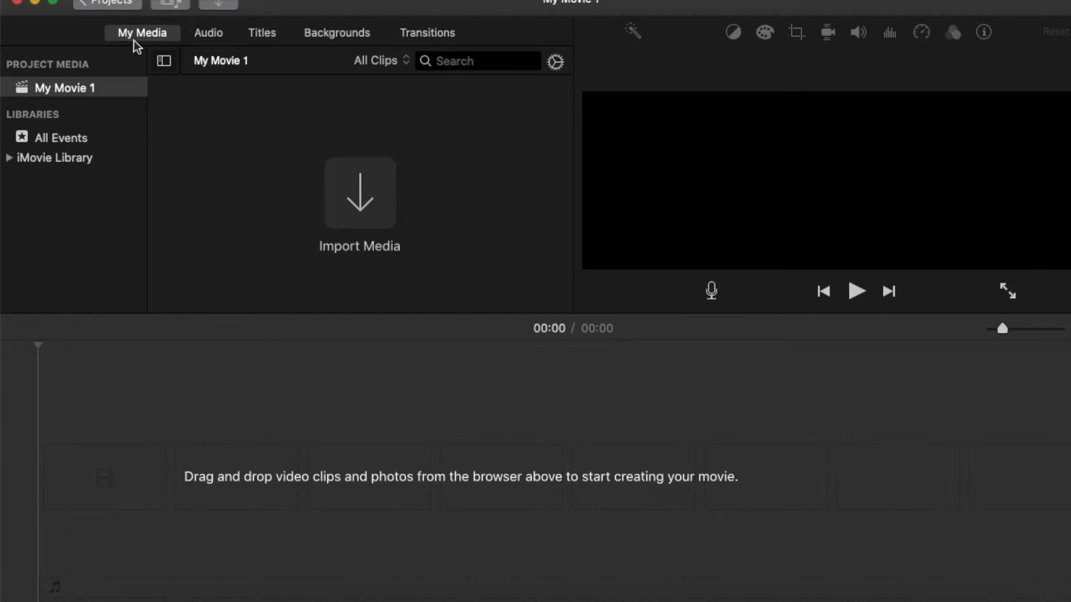
- Save the new project under the name "trial movie" and reopen it from the projects overview
left_click(122, 5)
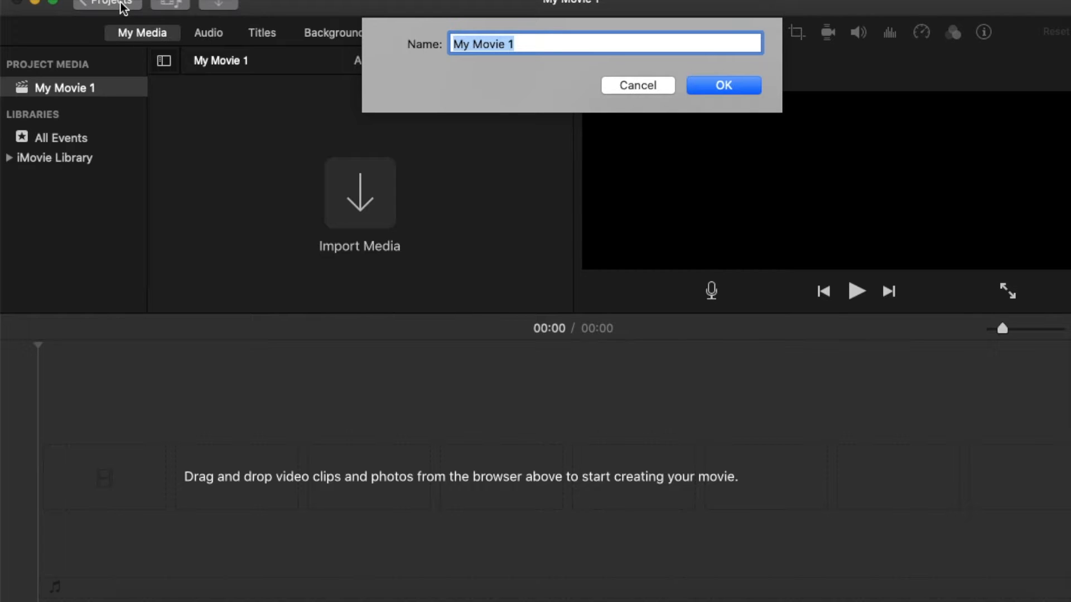
type("trial")
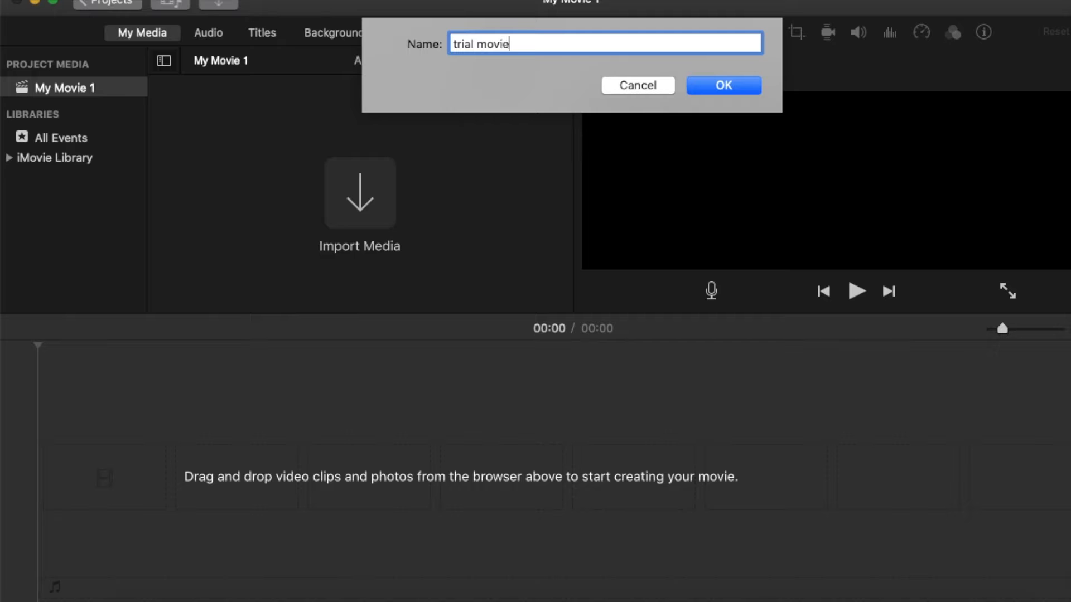
left_click(731, 94)
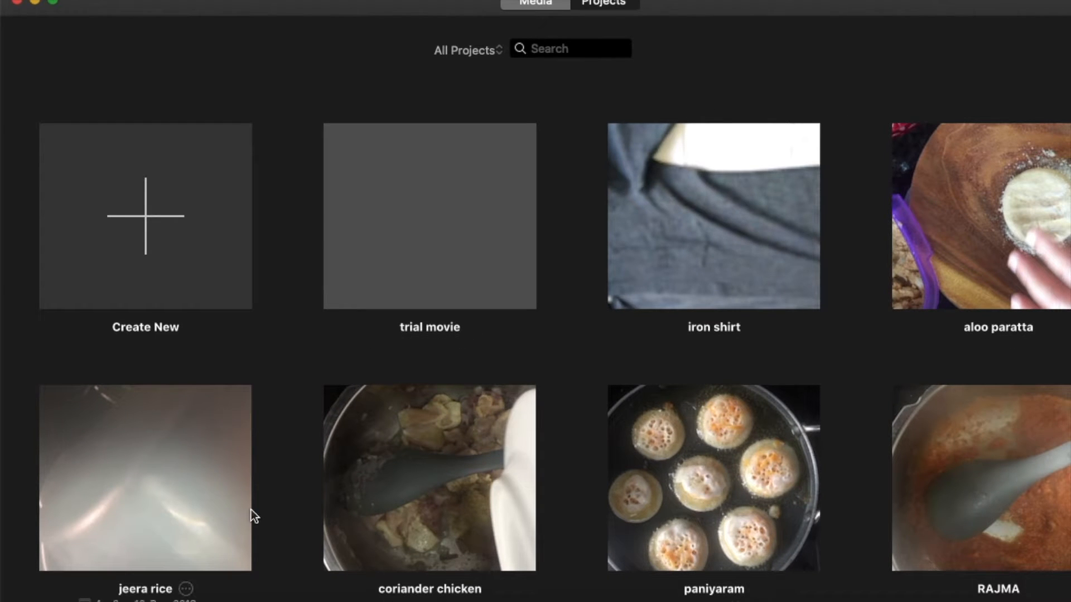
left_click(441, 263)
double_click(441, 262)
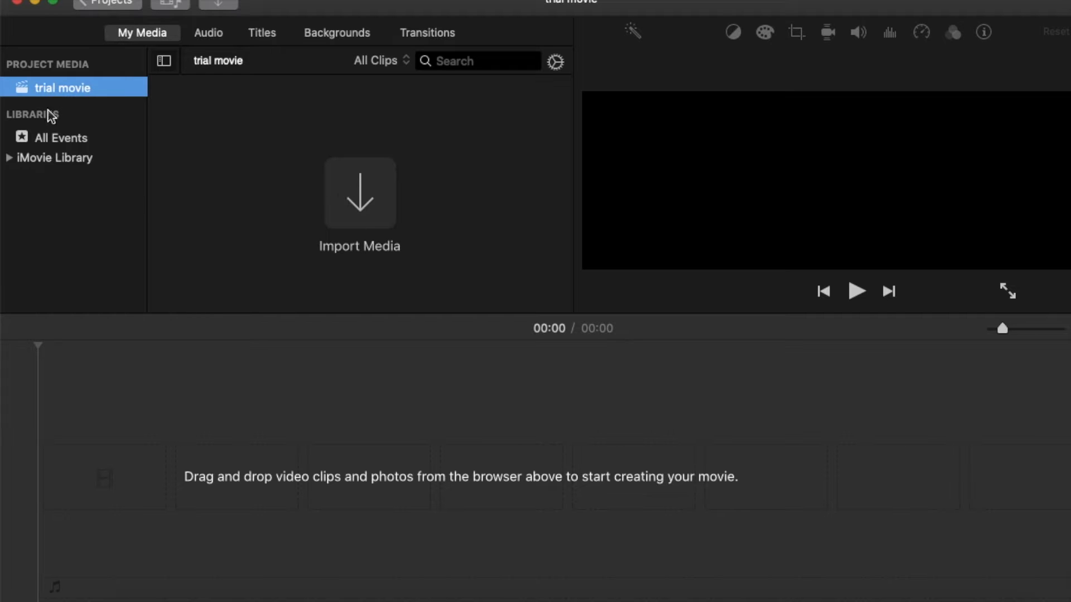
- Import the "nature vids" folder from the Desktop's VIDEOS folder into the project media
left_click(354, 192)
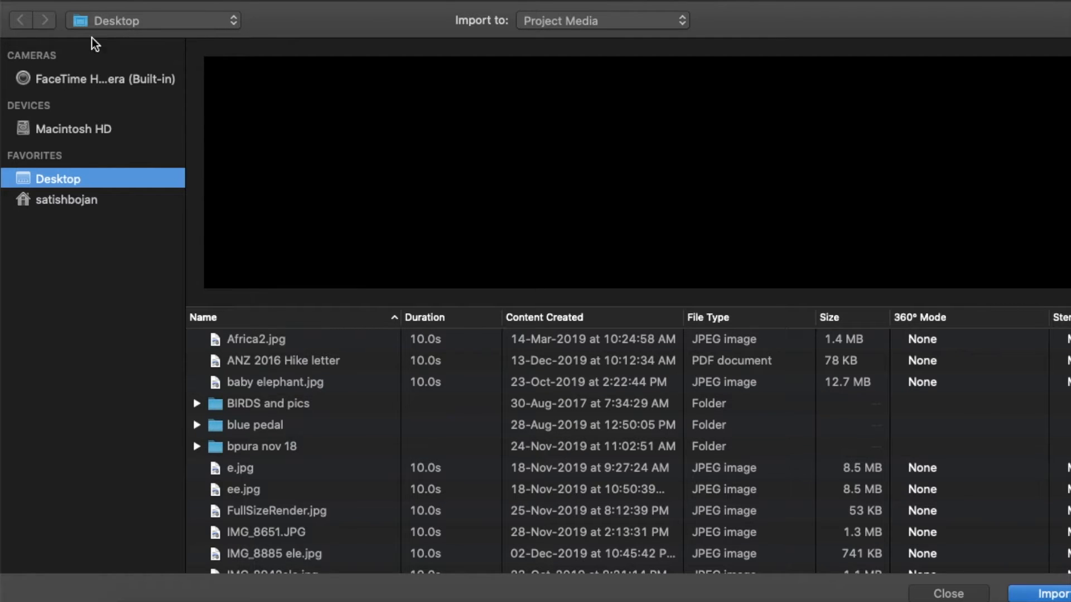
left_click(185, 28)
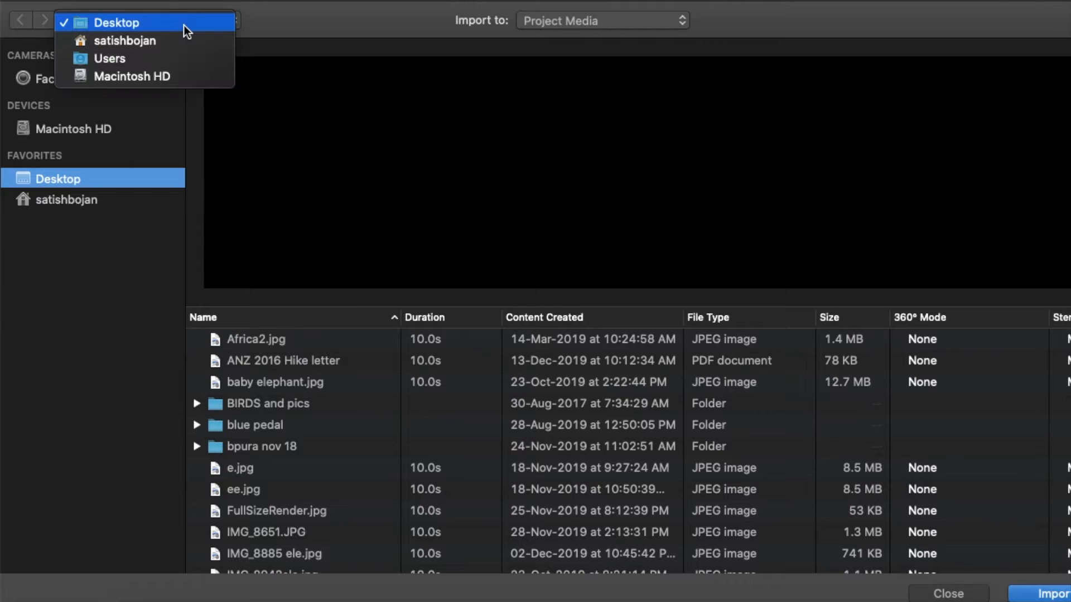
left_click(287, 31)
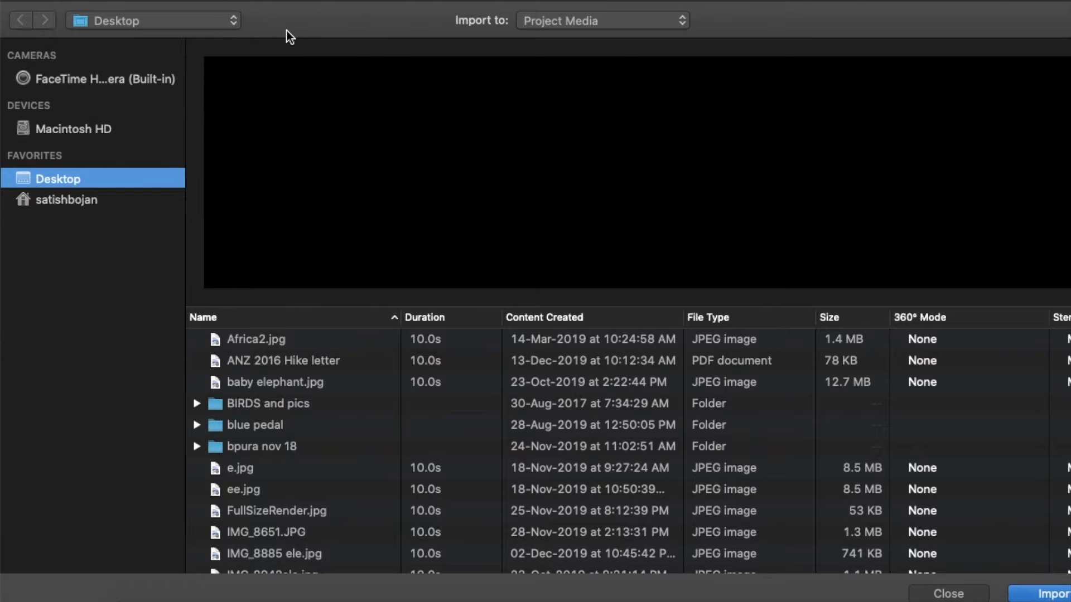
scroll(333, 459, "down", 8)
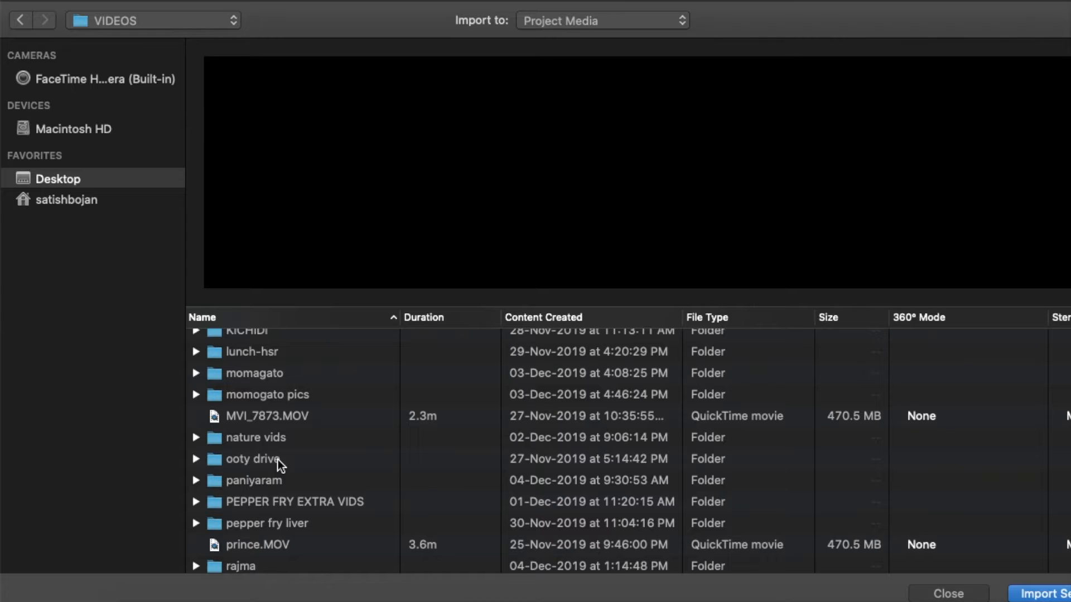
left_click(278, 460)
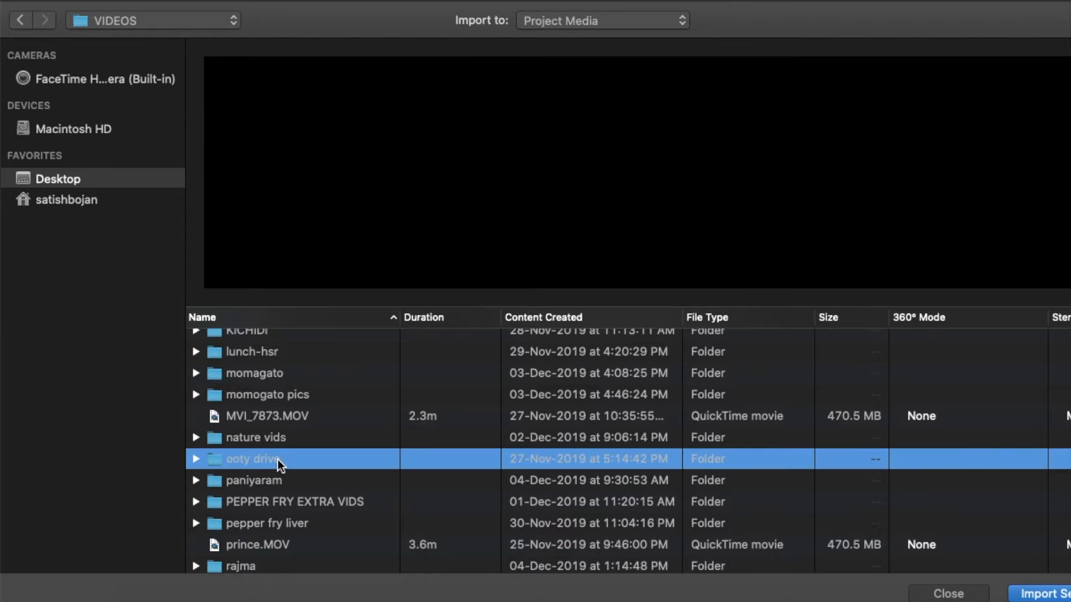
left_click(283, 437)
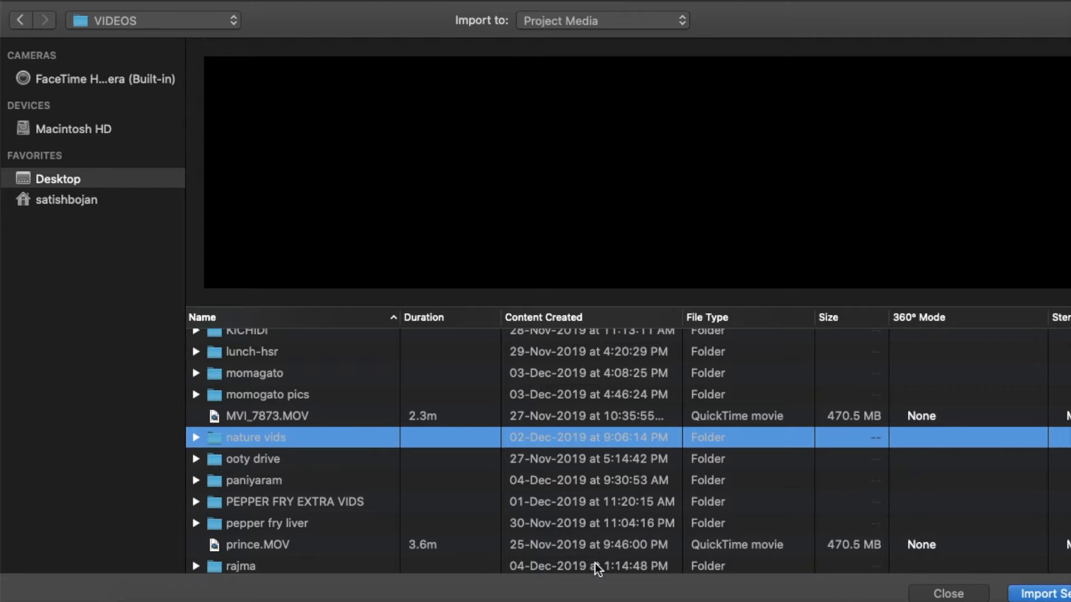
left_click(1042, 594)
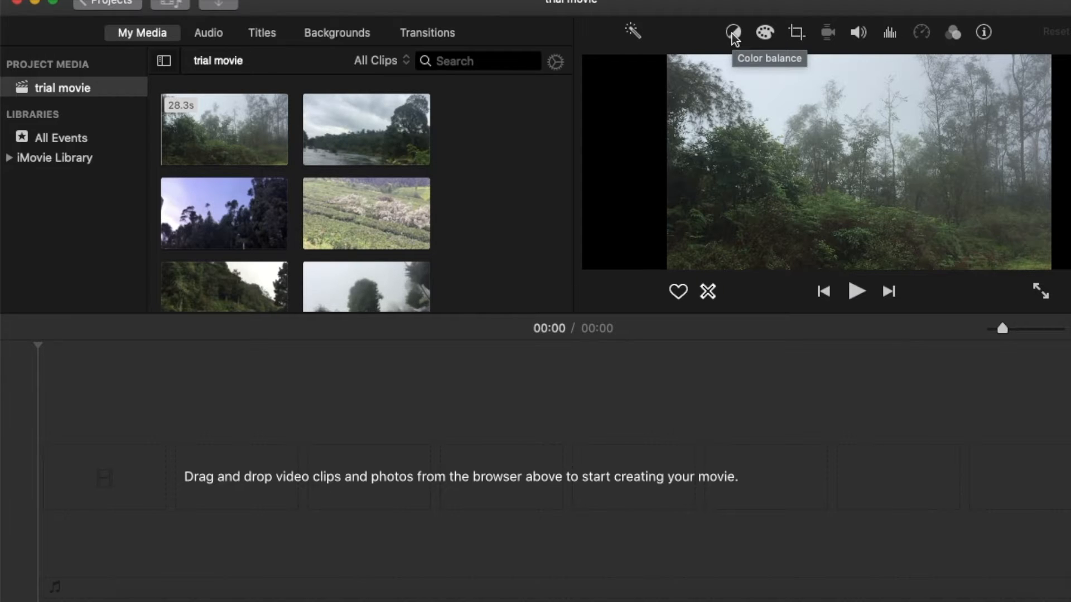
- Show the color correction controls and apply automatic enhancement to the river clip and the tea-plantation clip in the project media
left_click(764, 35)
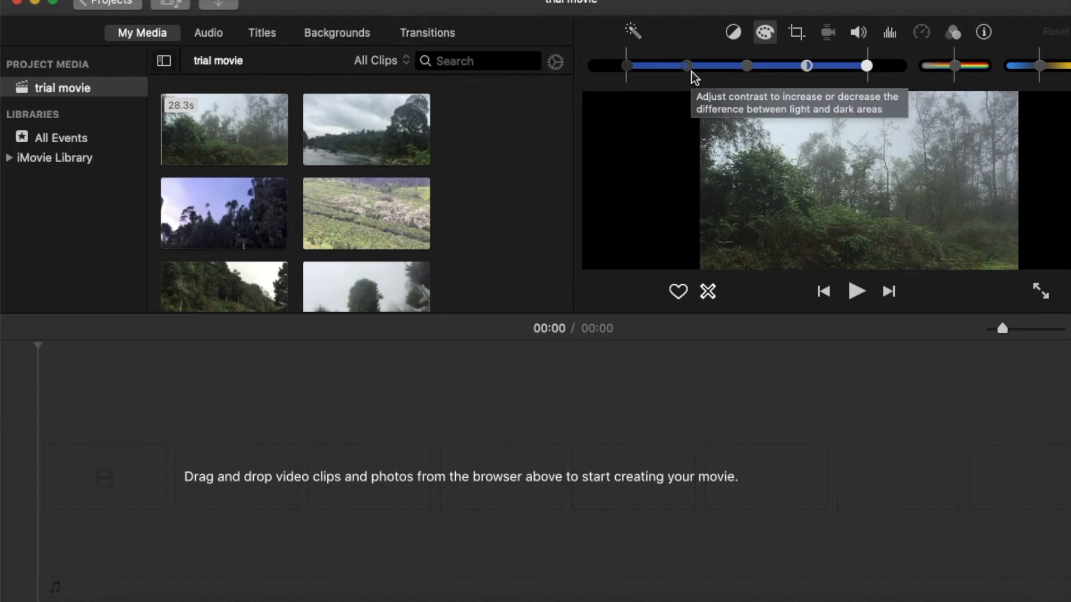
left_click(635, 37)
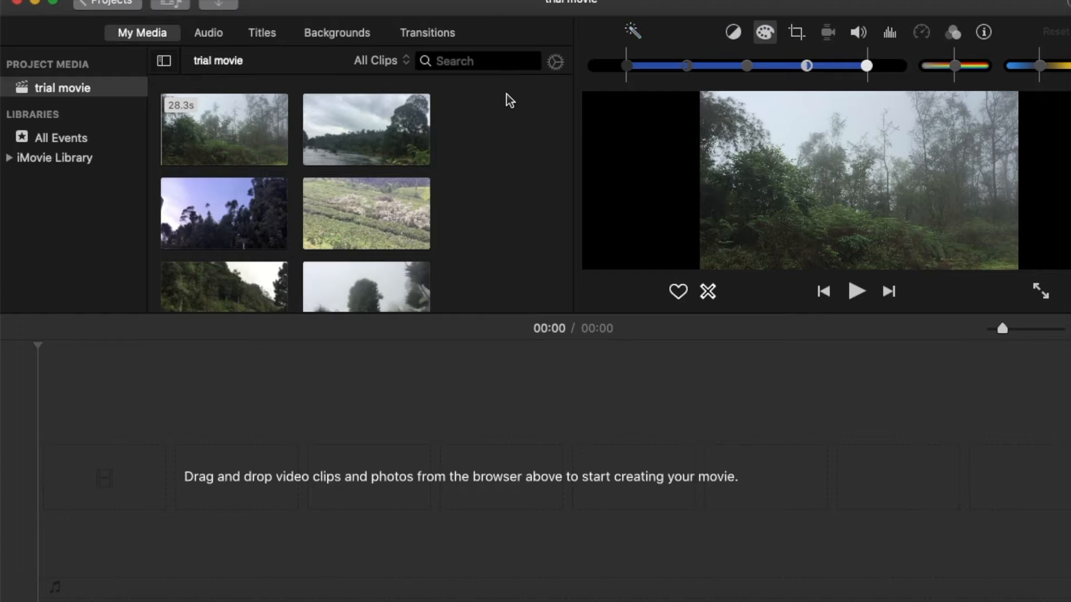
left_click(385, 144)
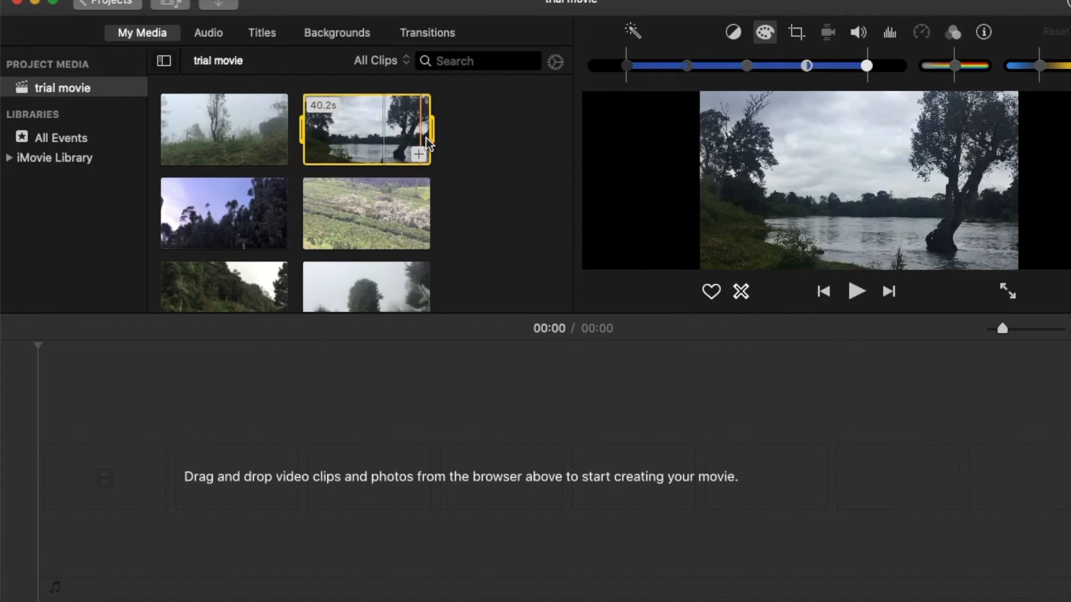
left_click(632, 30)
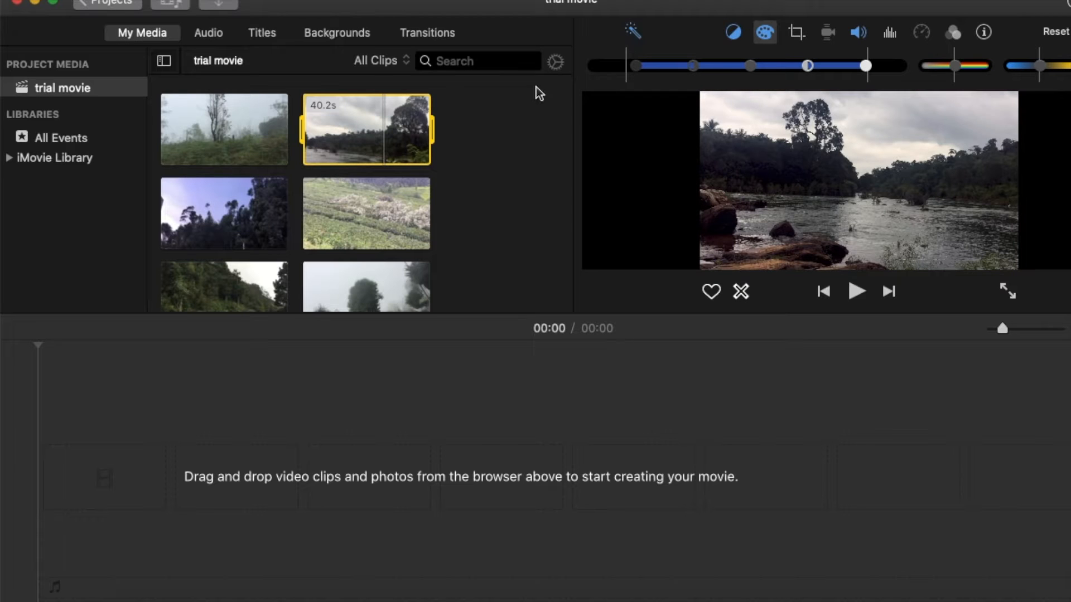
left_click(356, 215)
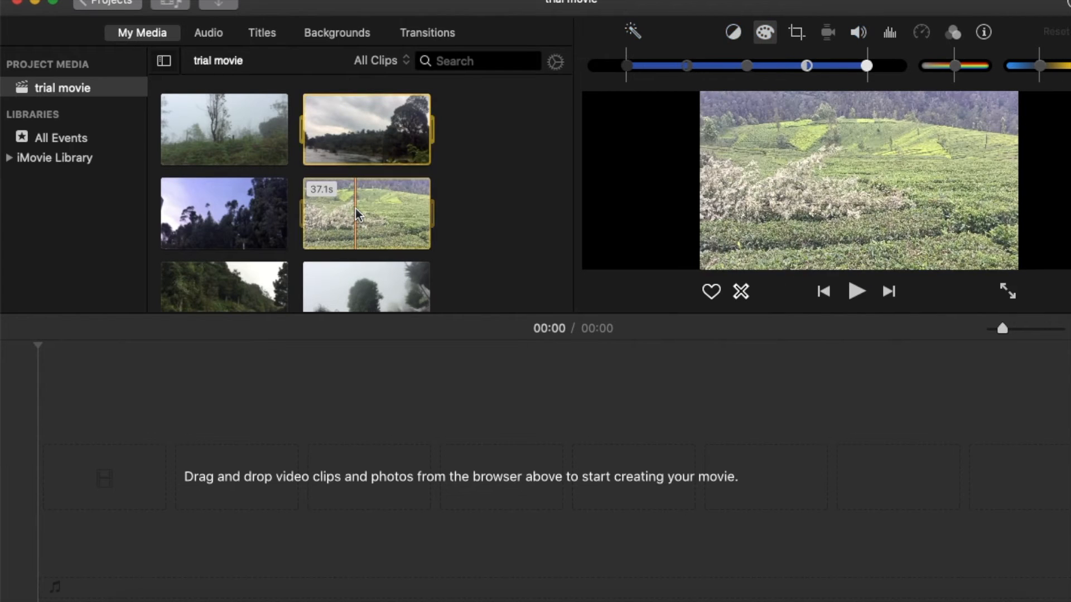
left_click(632, 33)
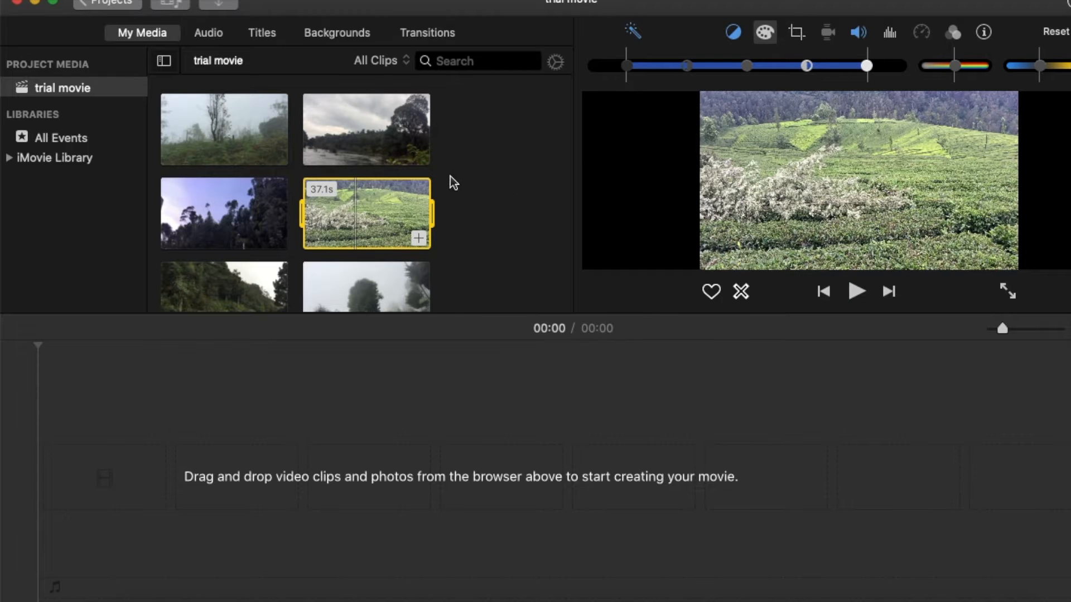
- Add the foggy forest clip, the river clip and the tea-plantation clip to the timeline in that order
left_click(241, 133)
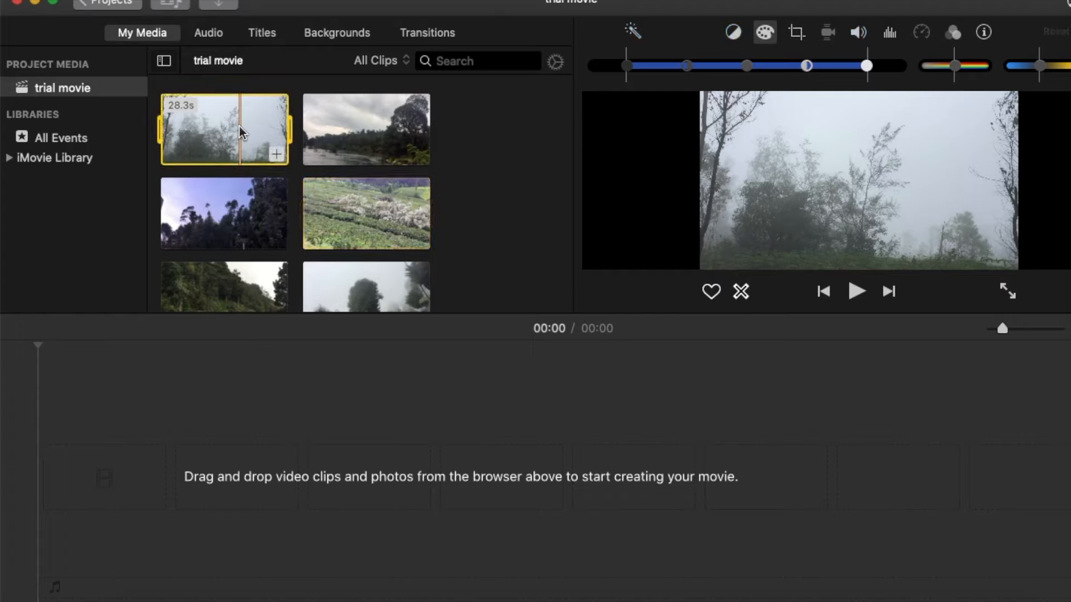
left_click_drag(240, 134, 59, 493)
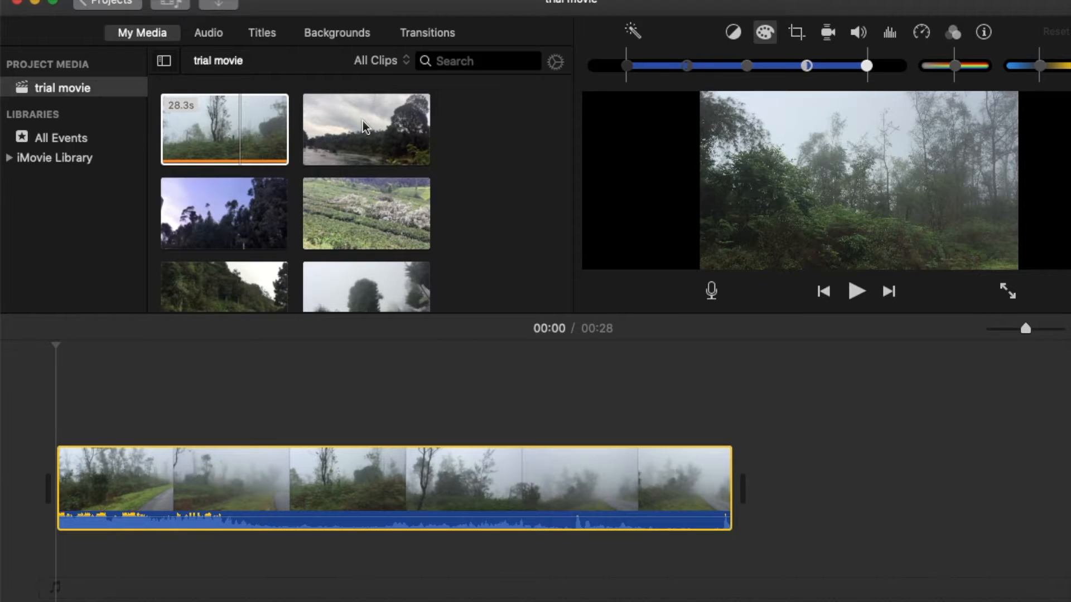
left_click_drag(392, 136, 758, 491)
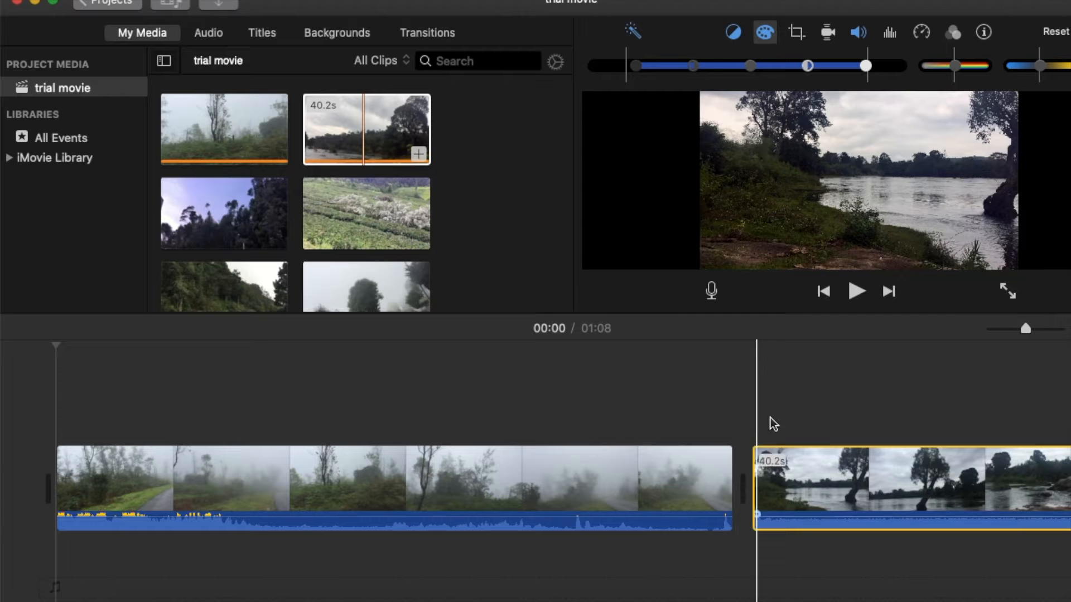
scroll(786, 394, "right", 10)
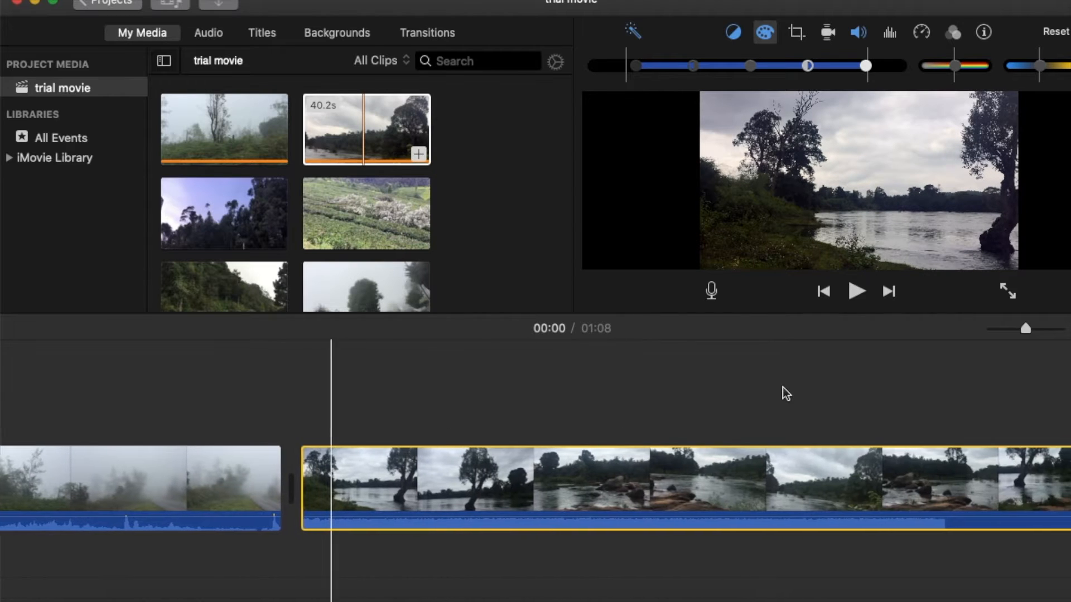
scroll(785, 394, "right", 3)
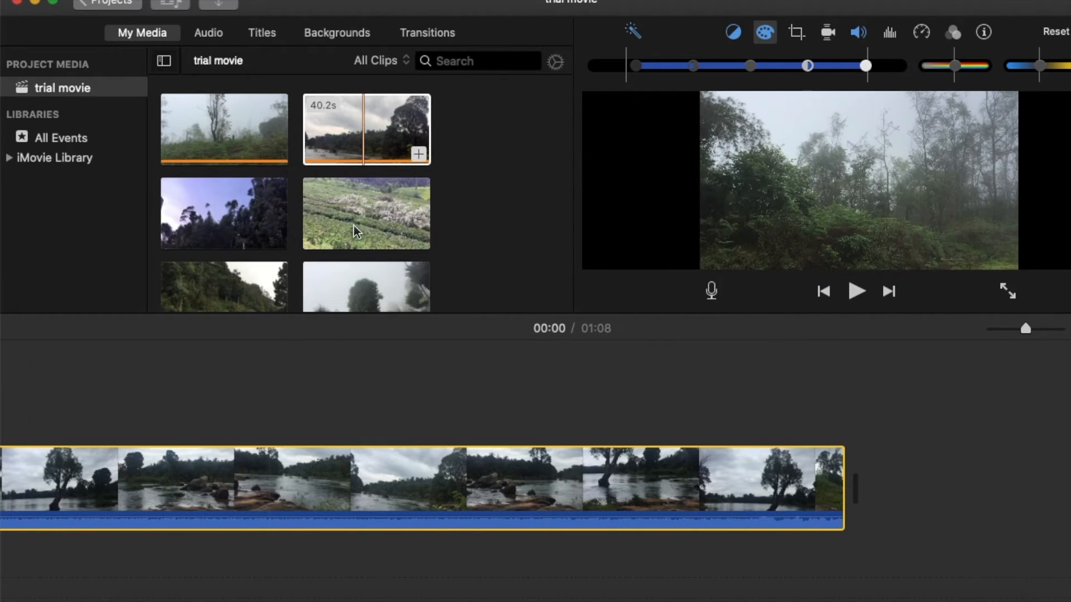
left_click_drag(363, 216, 868, 446)
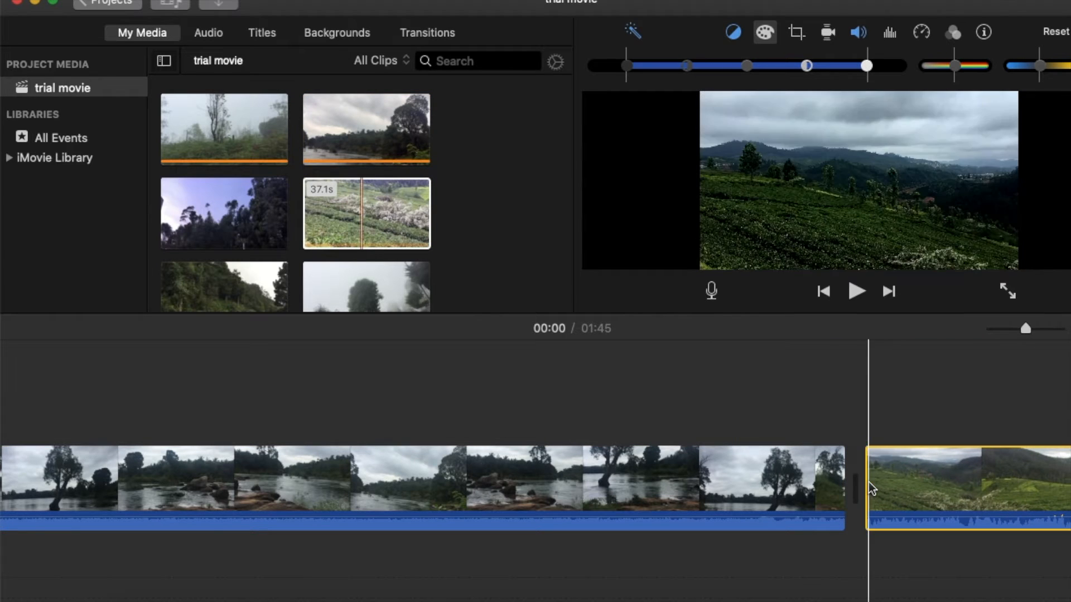
- Select the range from about 00:11 to 00:22 in the foggy forest clip on the timeline and delete it
scroll(657, 392, "left", 10)
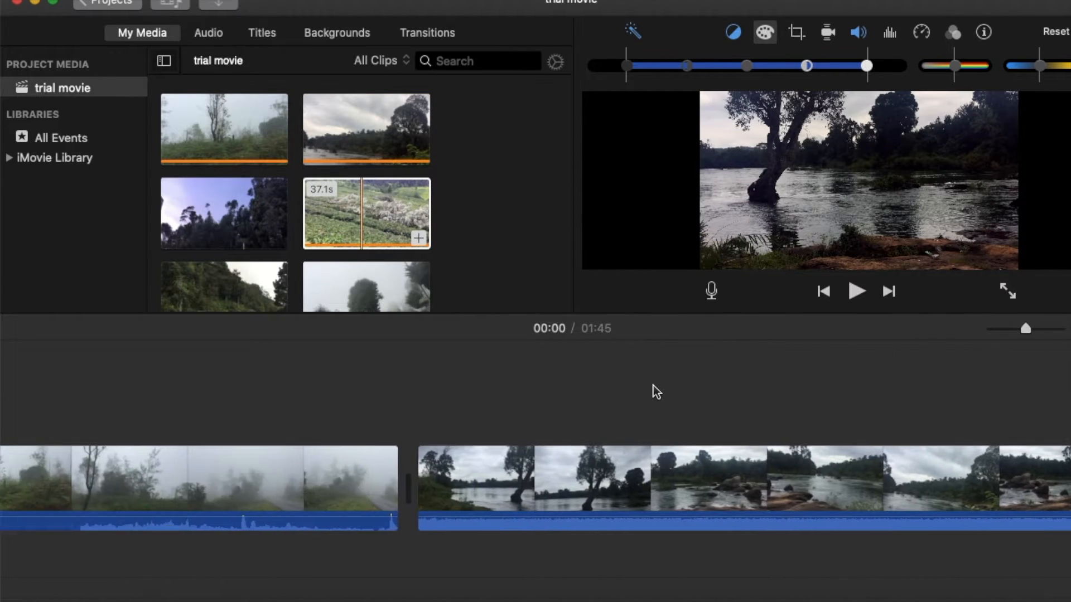
scroll(657, 392, "left", 4)
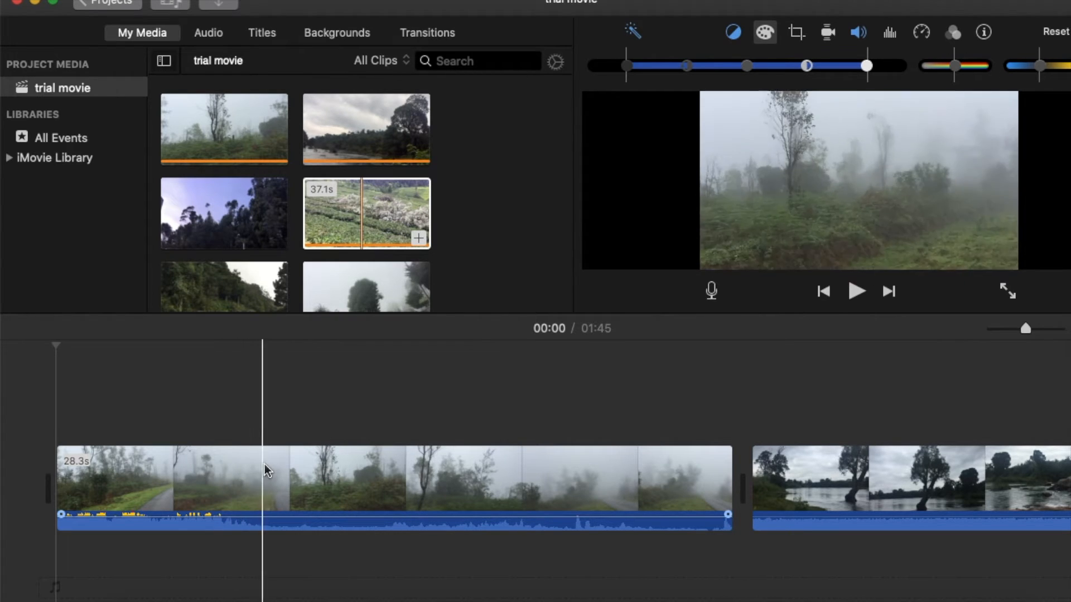
left_click(333, 461)
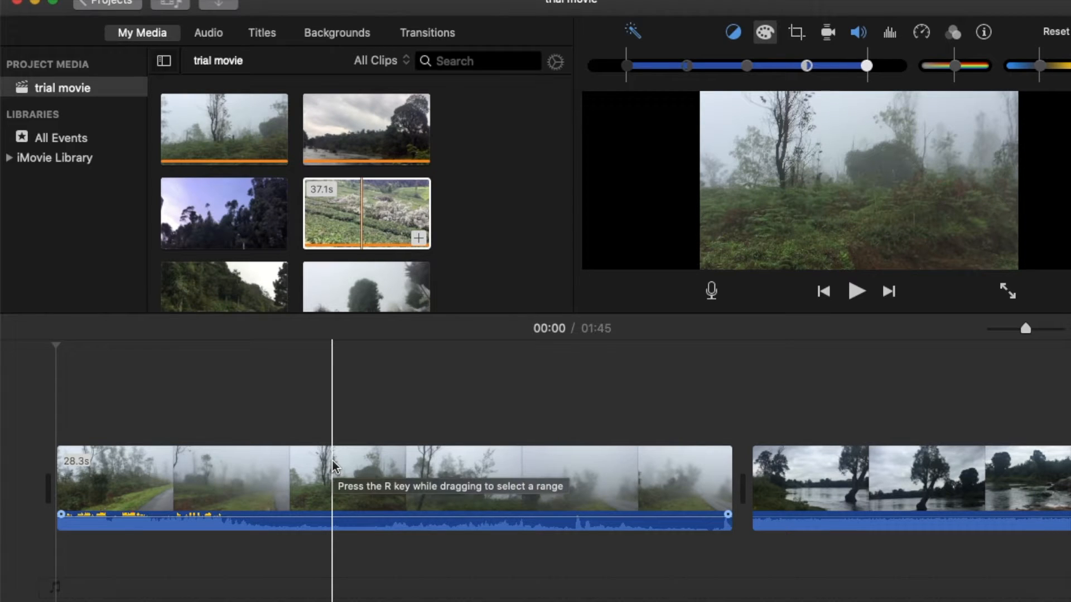
left_click_drag(332, 460, 594, 425)
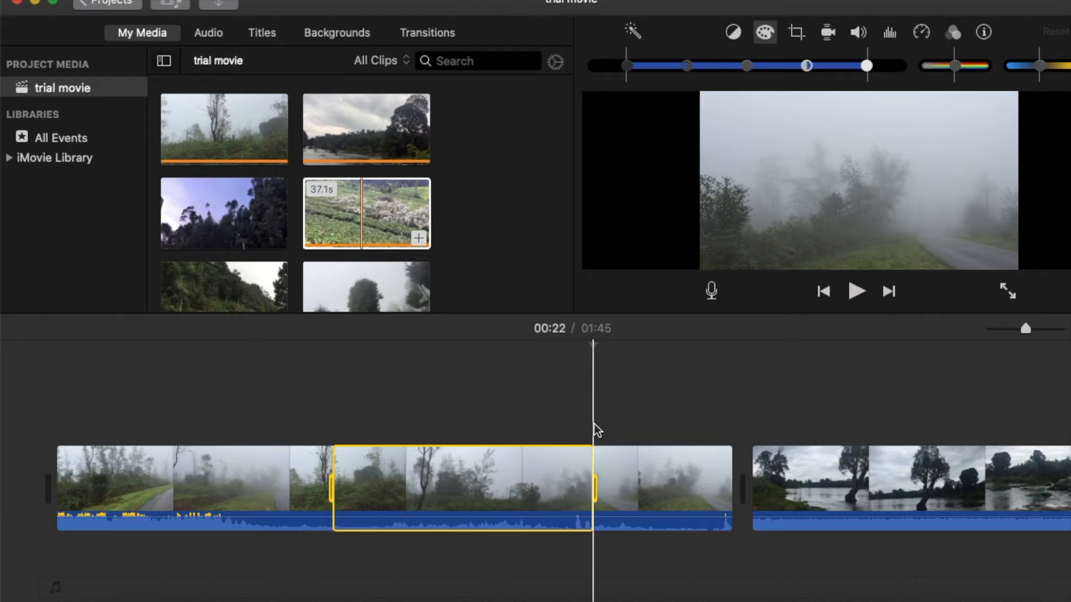
key("Delete")
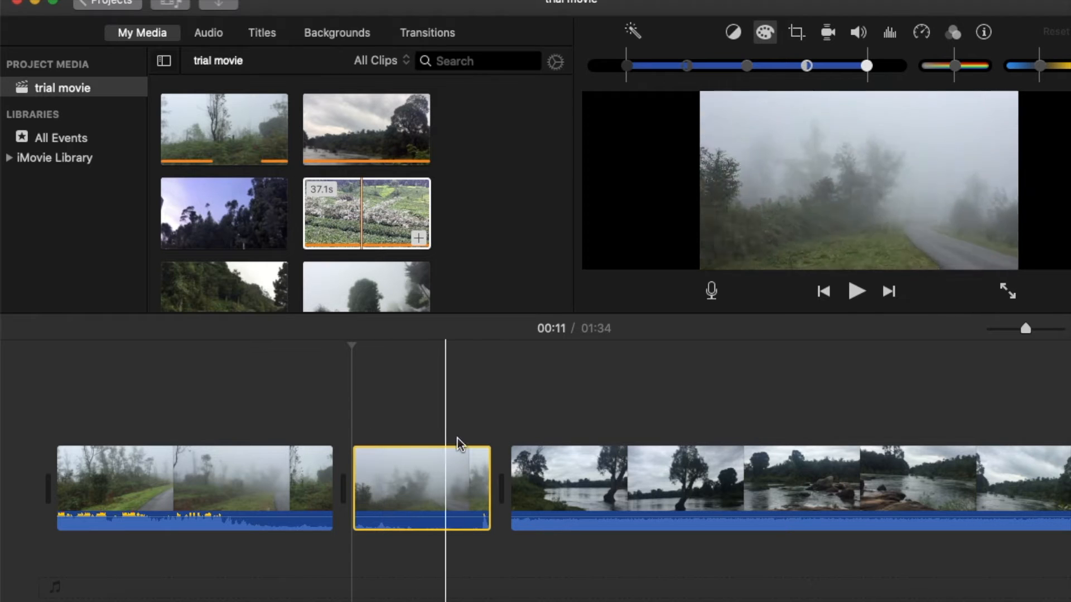
- Select the last part of the river clip on the timeline, from about 00:41 to the clip's end, and delete it
scroll(556, 460, "right", 5)
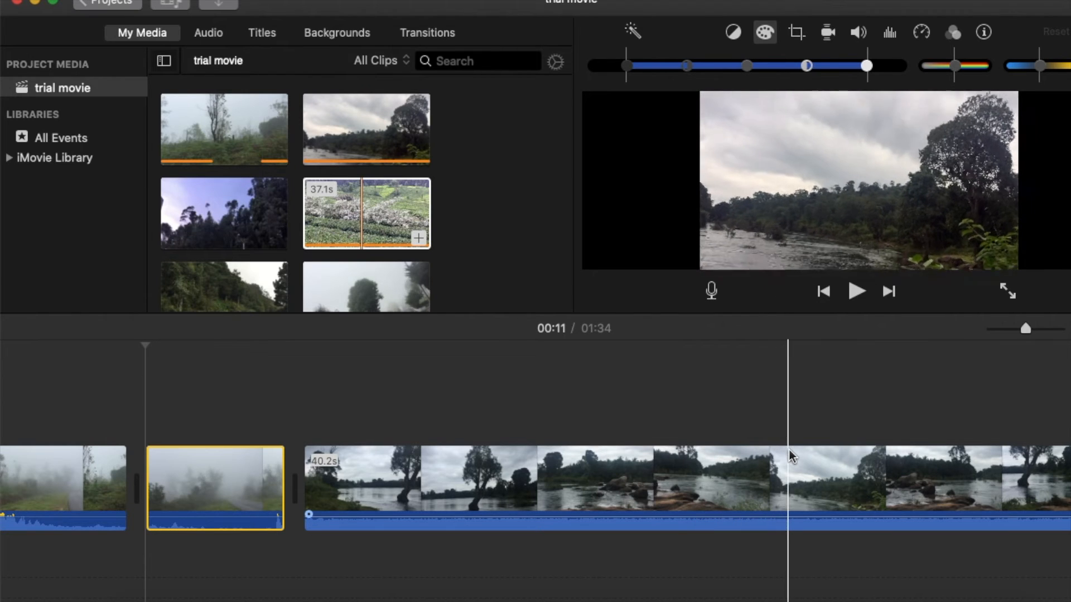
scroll(789, 450, "right", 5)
scroll(789, 449, "right", 4)
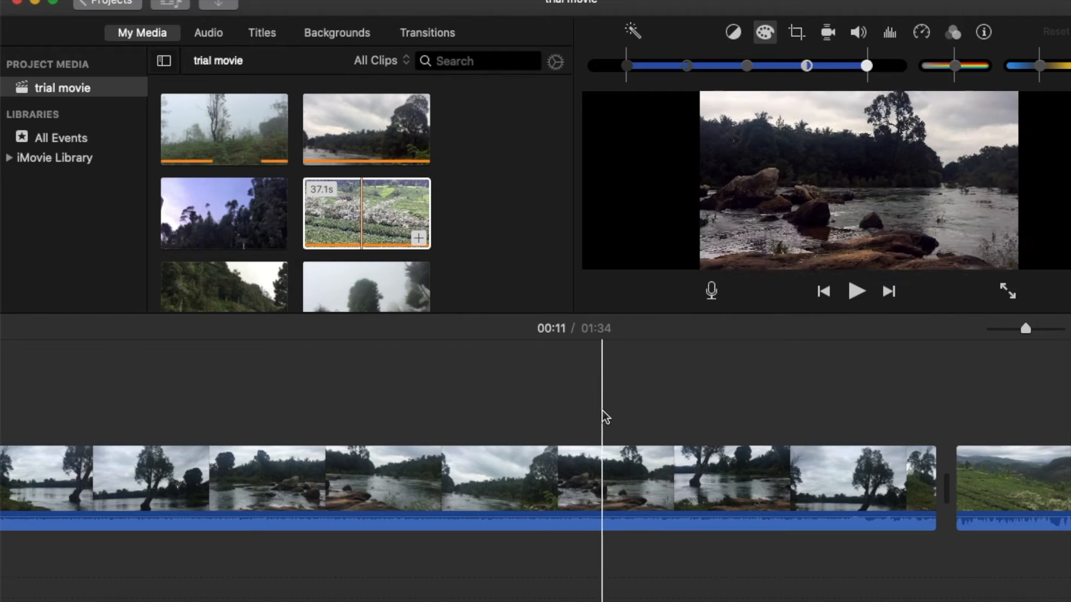
left_click(563, 466)
left_click_drag(563, 469, 946, 454)
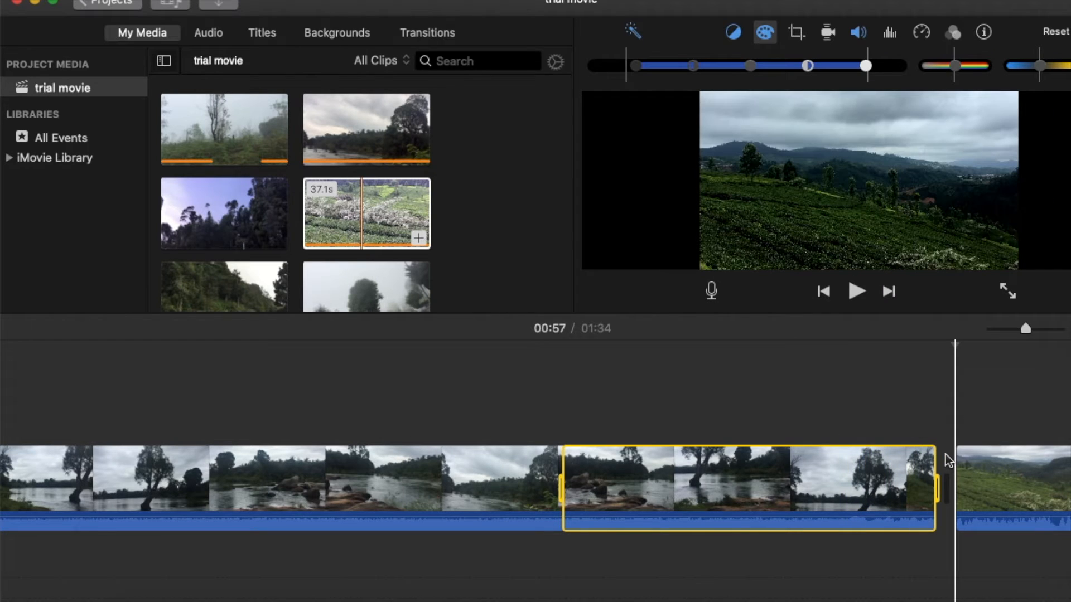
key("Delete")
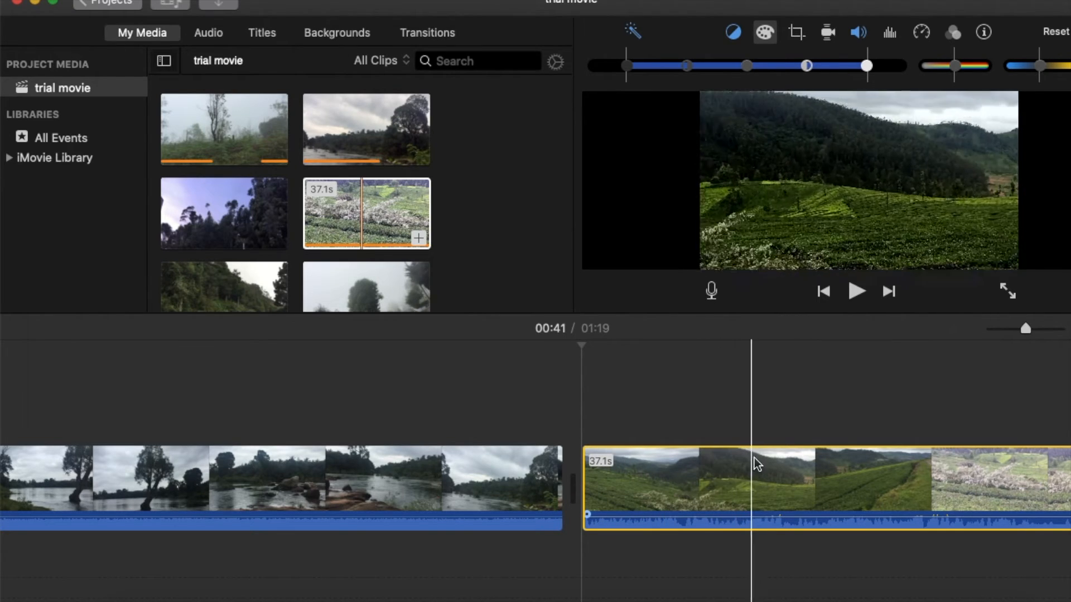
- Select the middle section of the tea-plantation clip on the timeline, from about 00:53 to the start of the road shot, and delete it
scroll(782, 463, "right", 5)
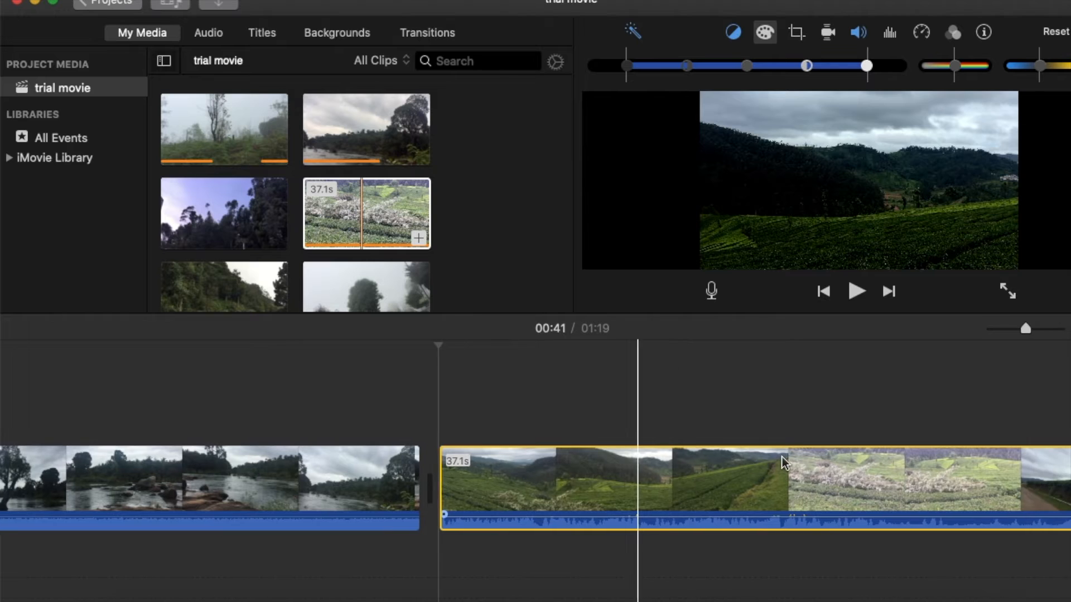
scroll(782, 457, "right", 2)
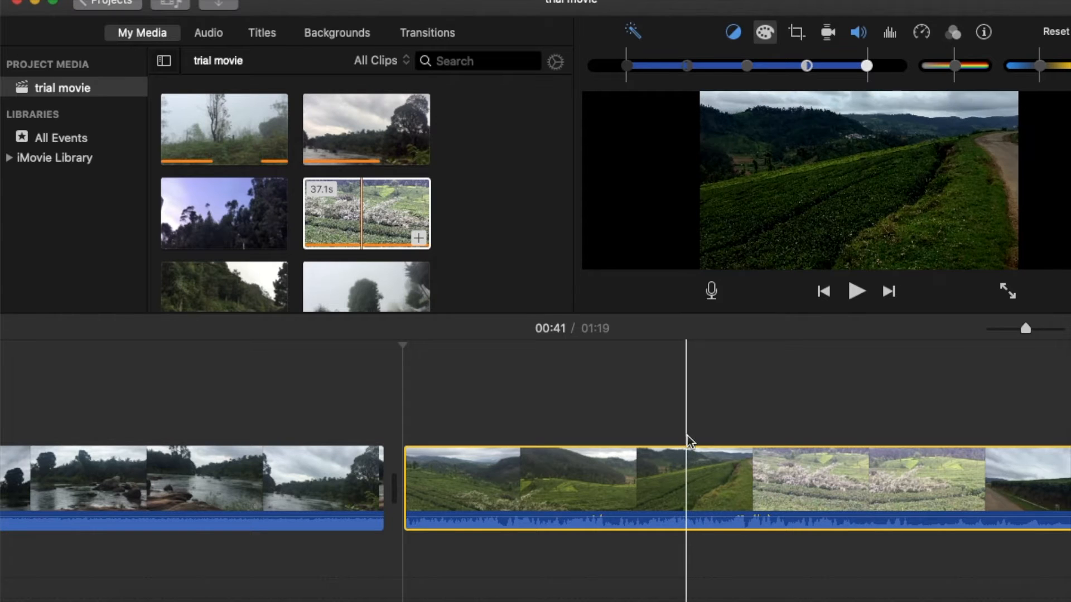
left_click(688, 470)
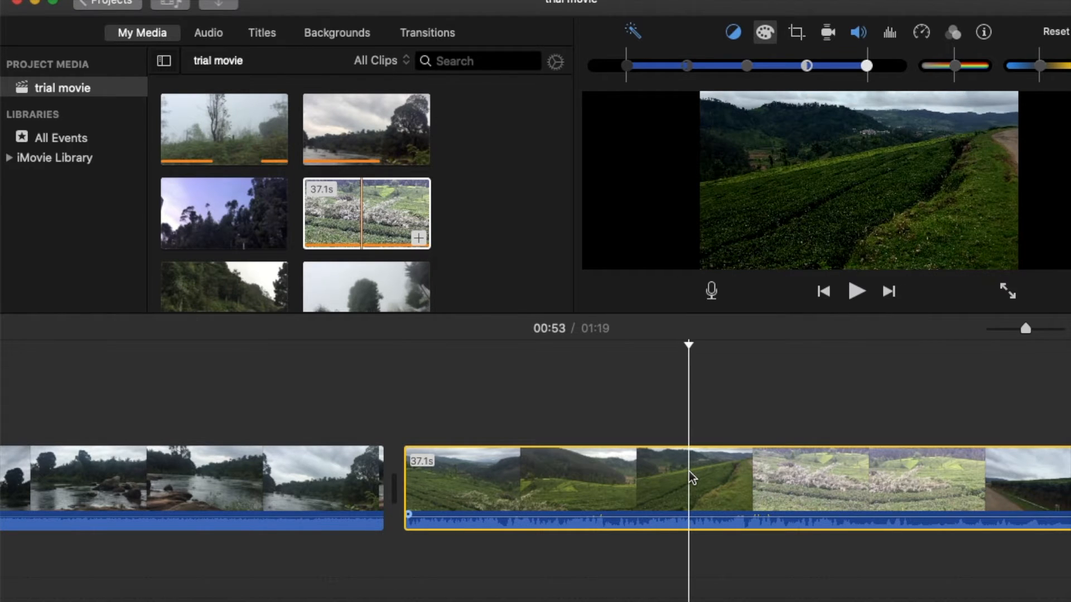
left_click_drag(688, 471, 991, 426)
key("Delete")
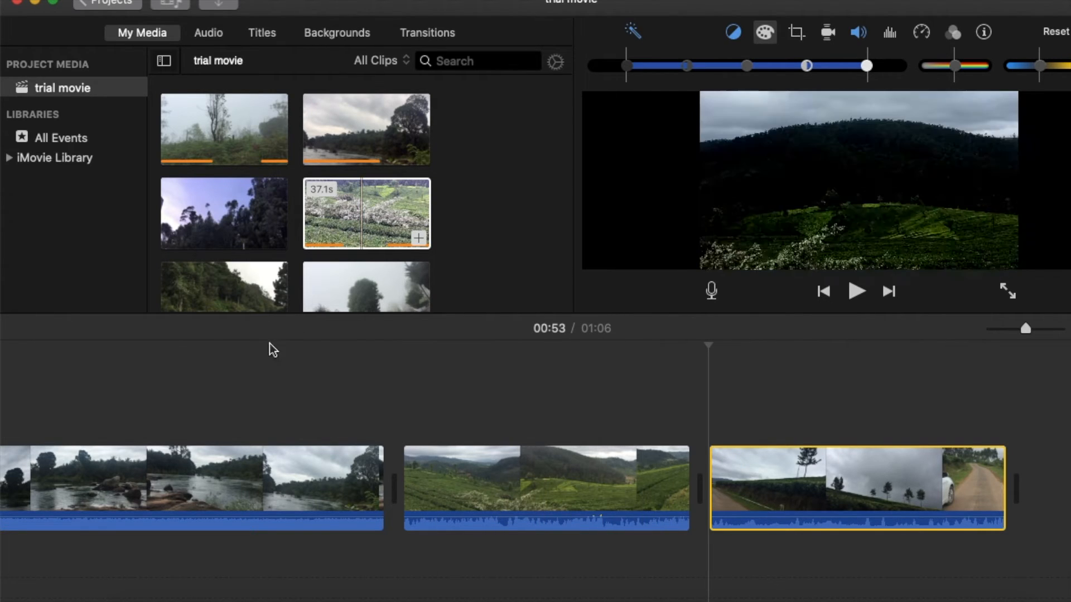
- Mute the audio of the first foggy forest clip on the timeline and turn the muting back off
scroll(261, 377, "left", 10)
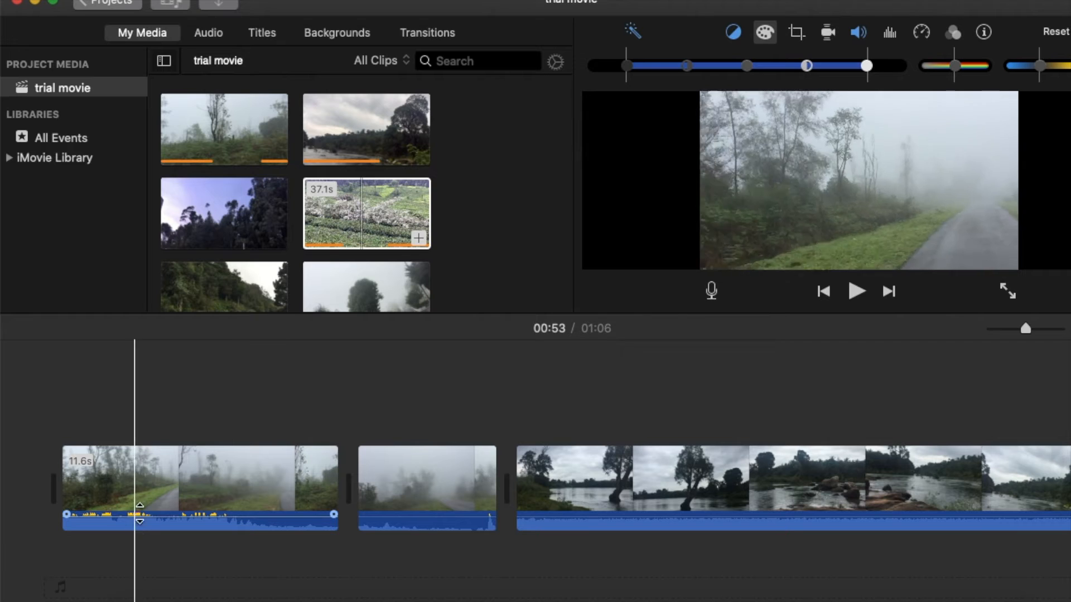
left_click(216, 468)
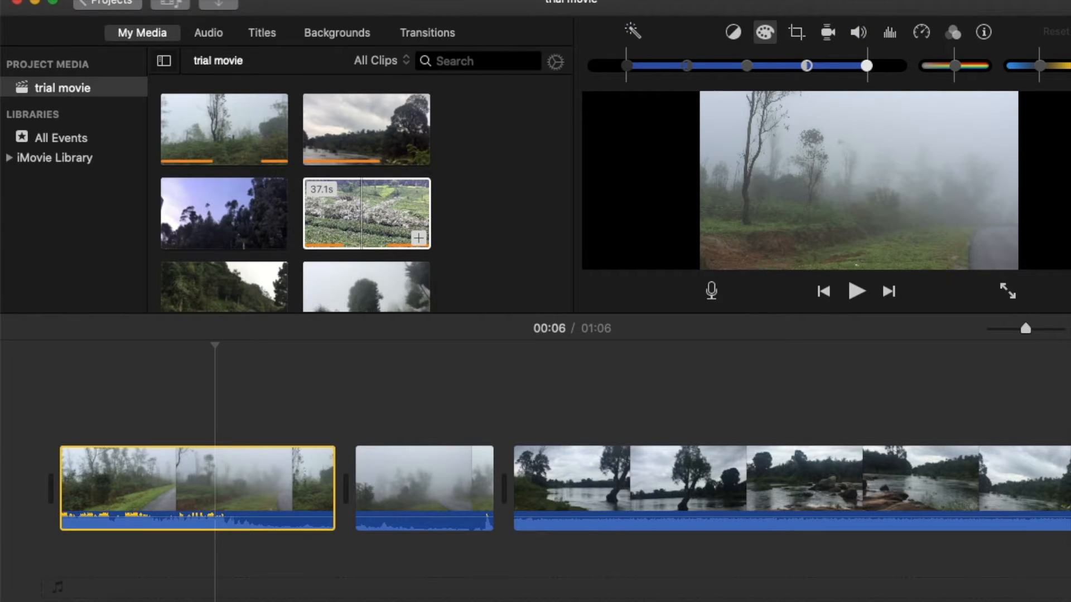
left_click(241, 0)
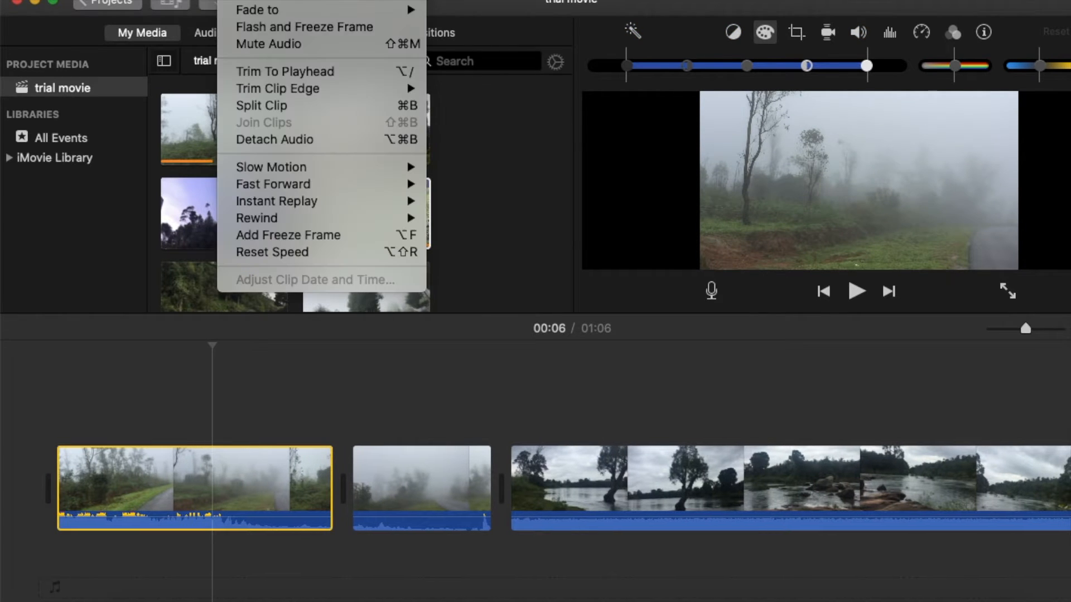
left_click(271, 44)
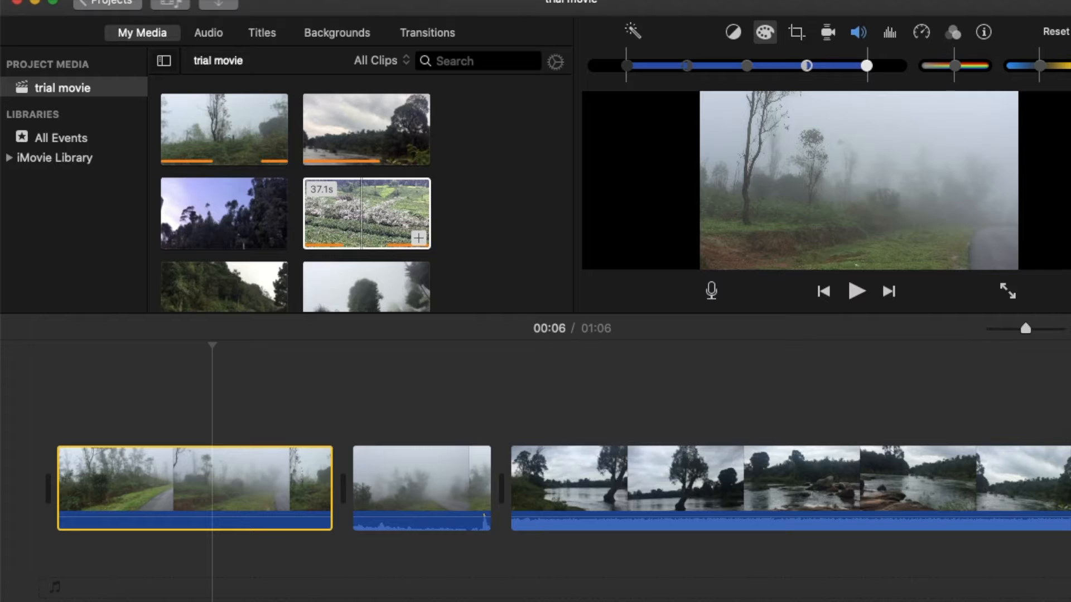
left_click(238, 0)
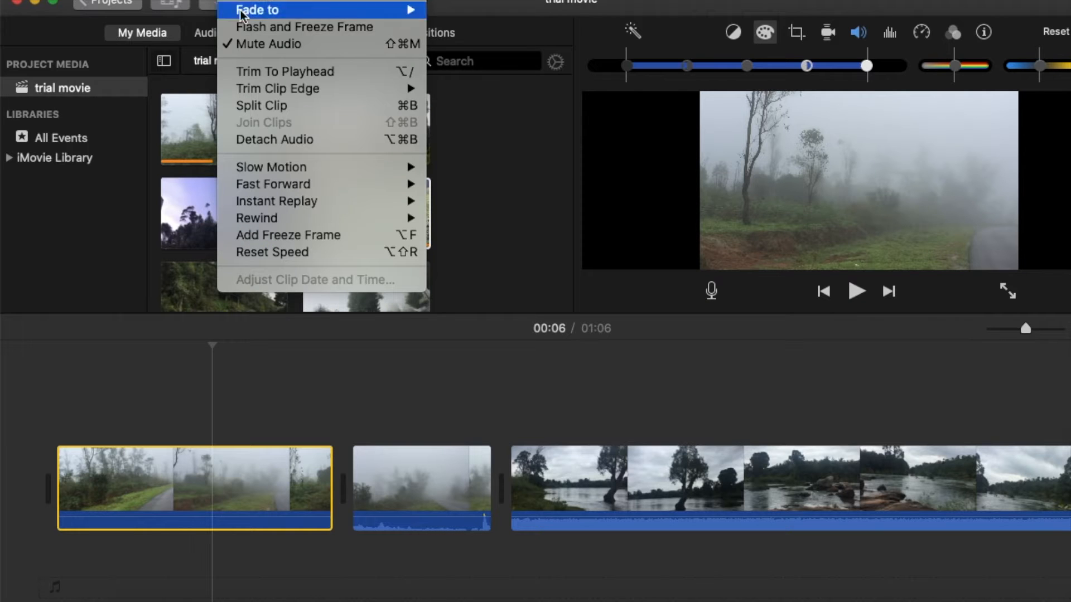
left_click(243, 44)
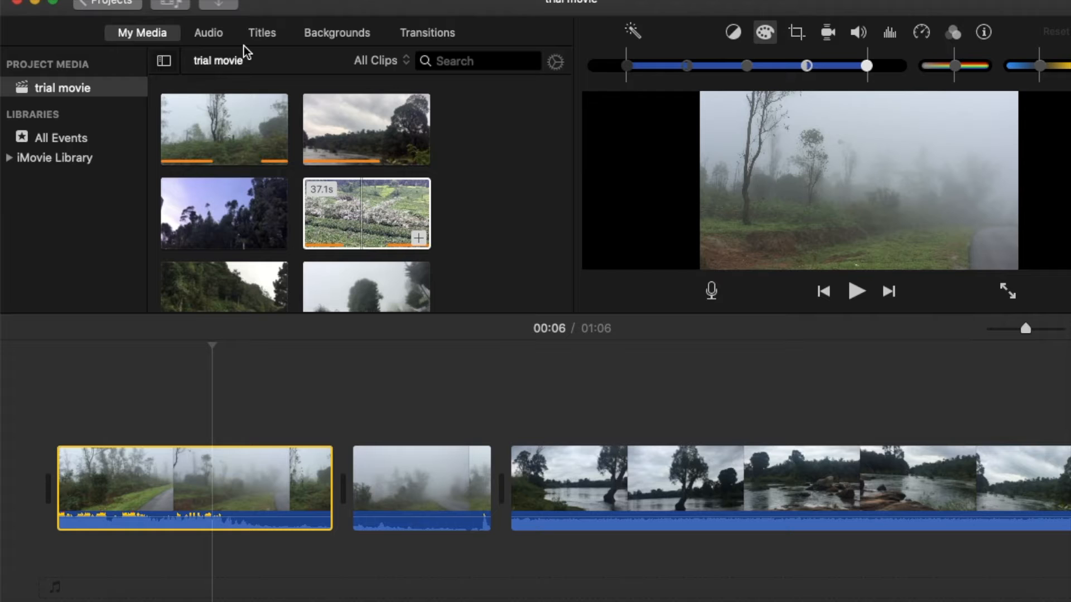
- Select both foggy forest clips, the river clip and the first tea-plantation clip together and mute their audio
left_click(256, 479)
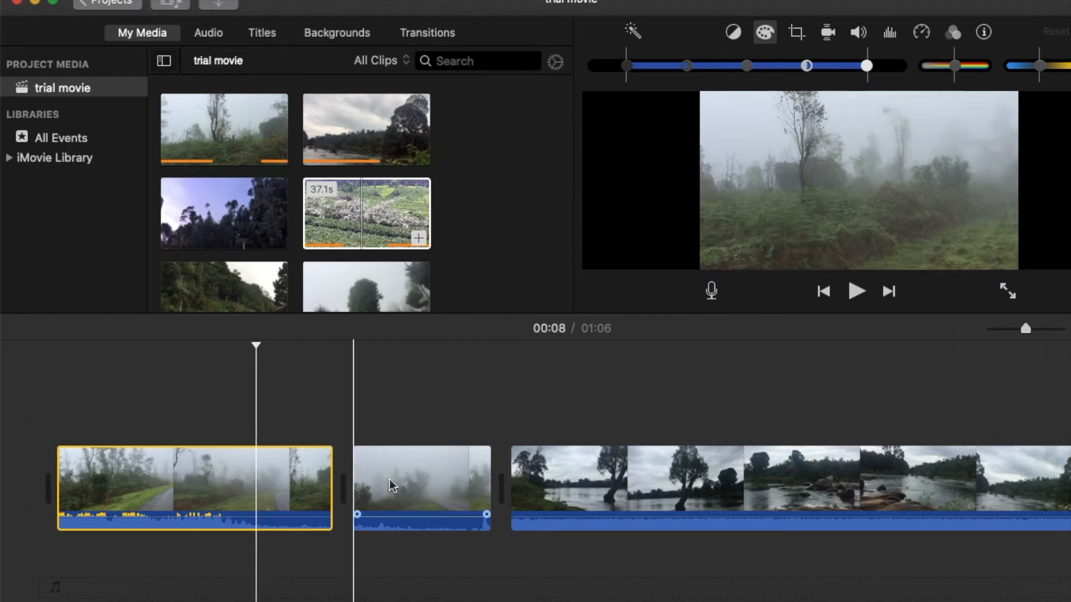
left_click(433, 480, "super")
left_click(604, 485, "super")
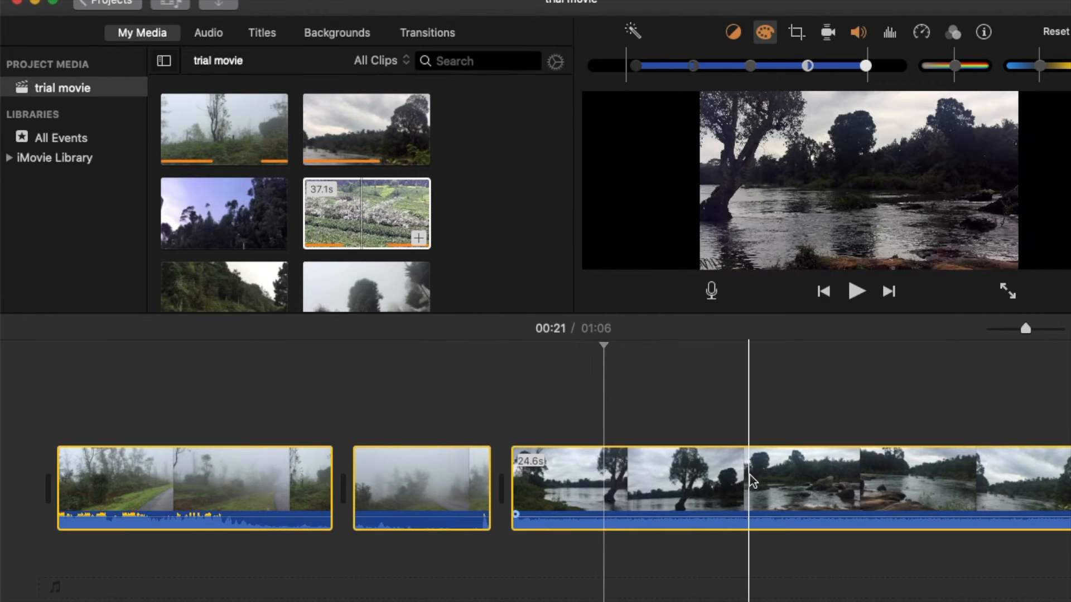
scroll(750, 474, "right", 5)
left_click(1002, 473, "super")
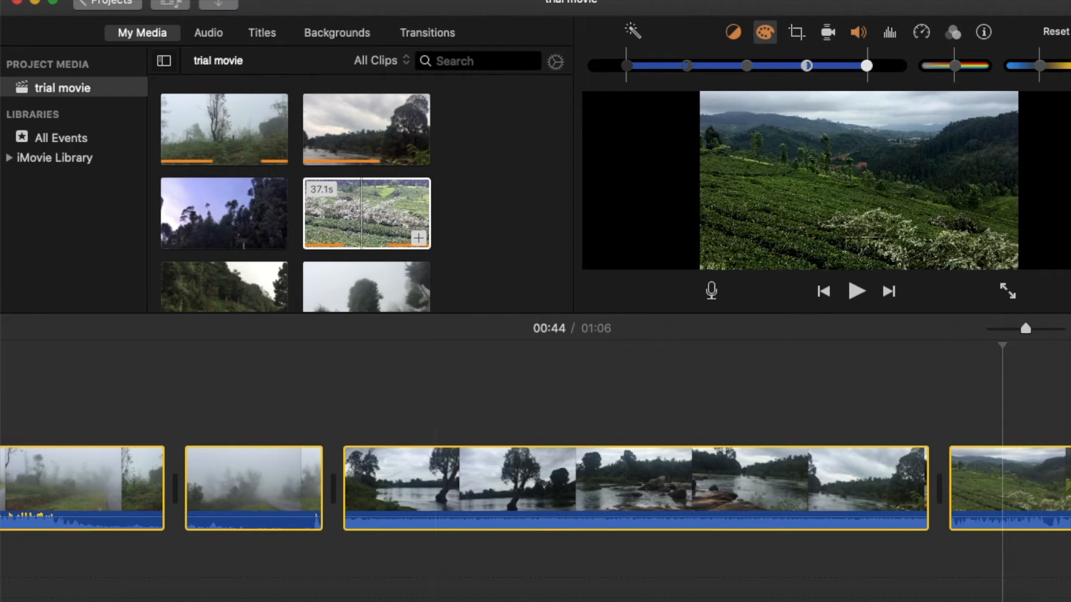
left_click(241, 0)
left_click(258, 44)
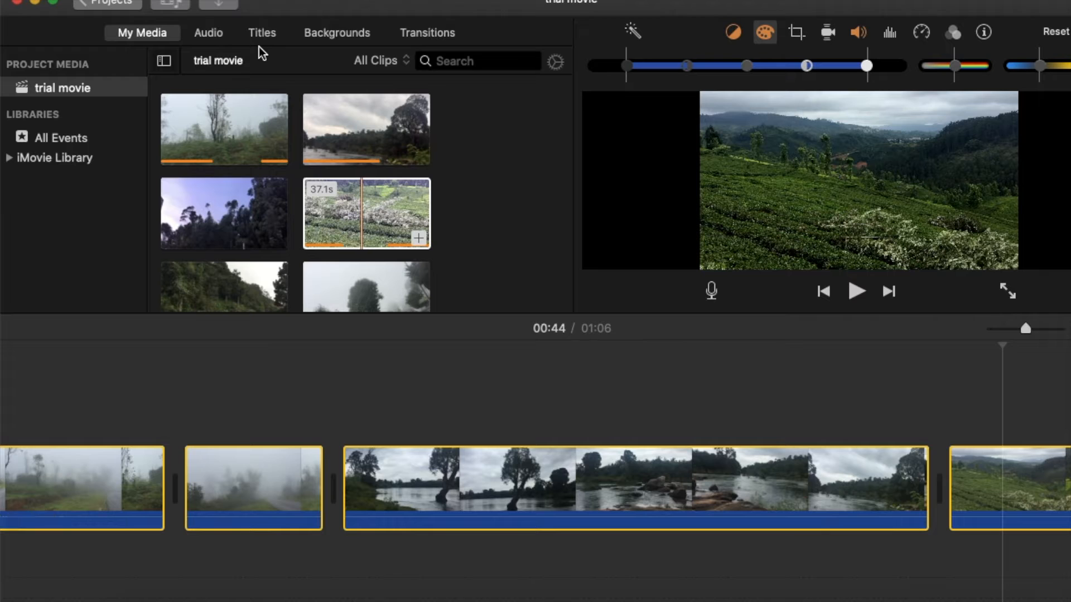
- Add the Torn Edge - Tan title above the start of the first foggy forest clip
scroll(173, 398, "left", 5)
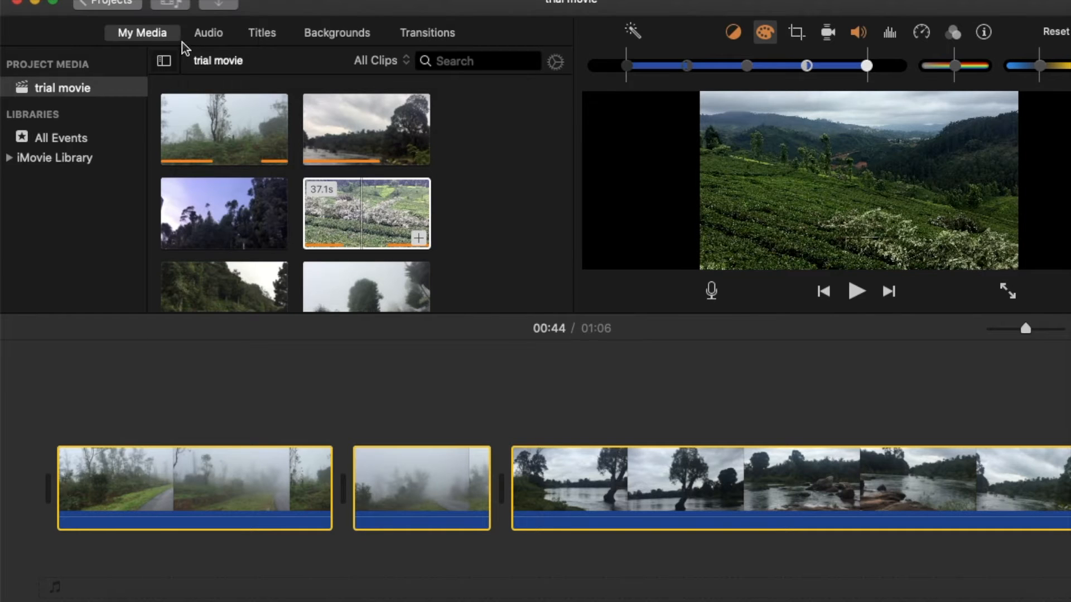
left_click(266, 36)
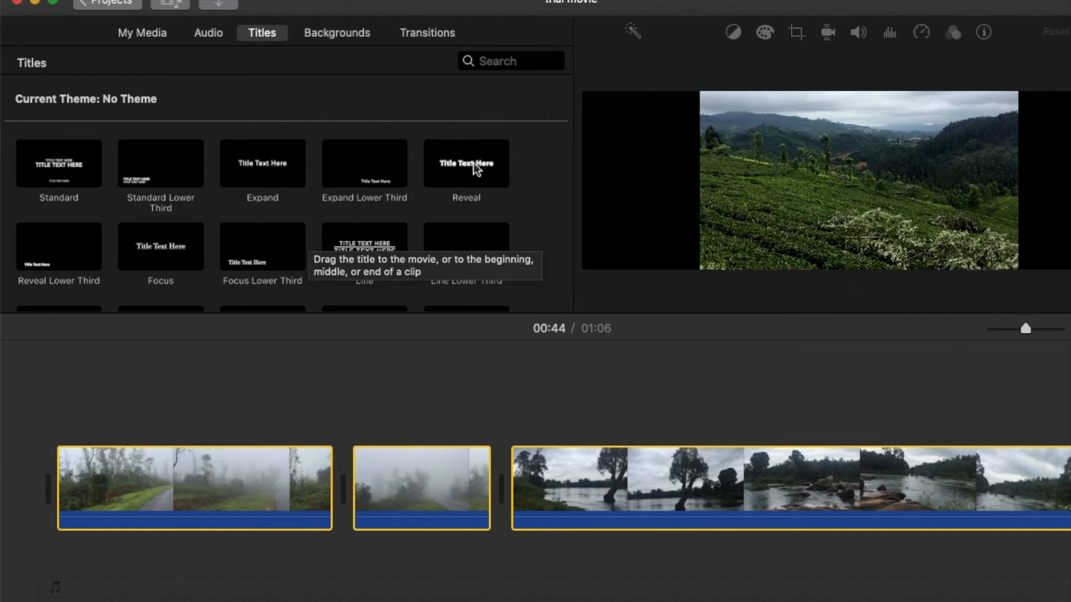
scroll(399, 88, "down", 8)
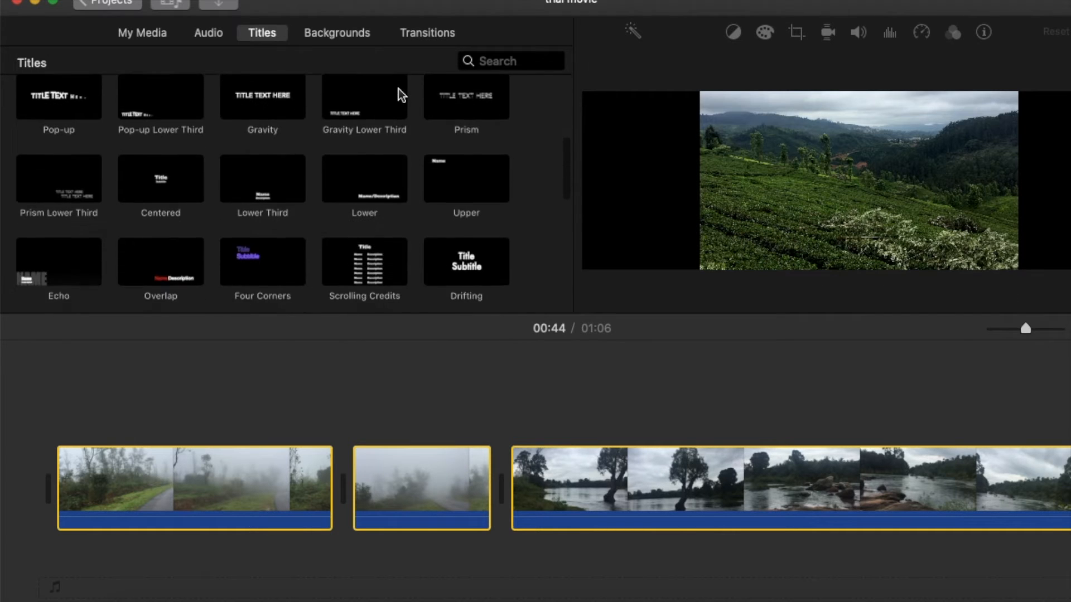
scroll(398, 89, "down", 6)
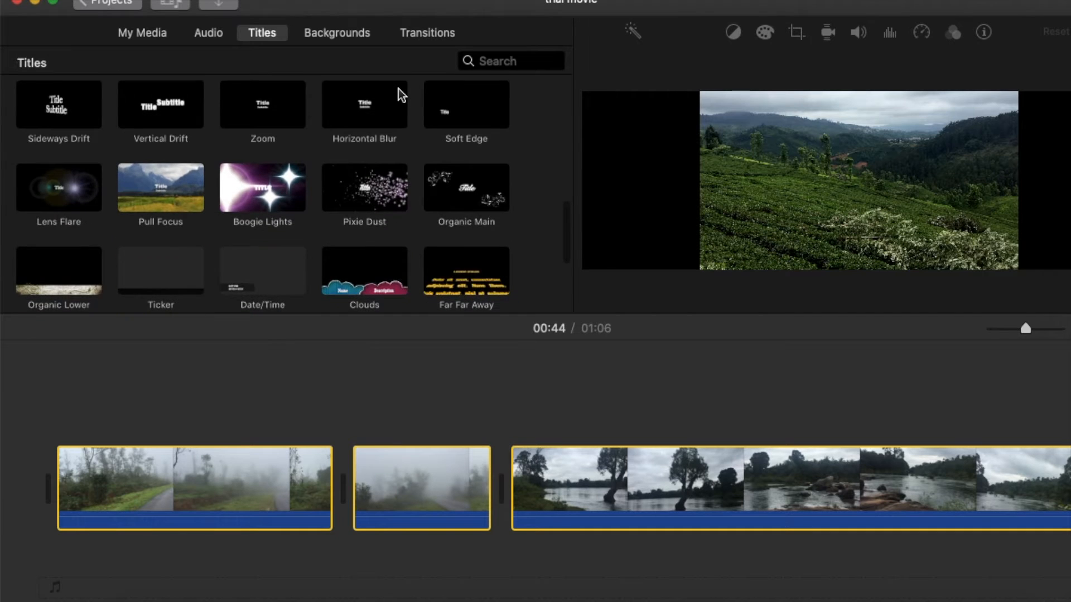
scroll(398, 92, "down", 2)
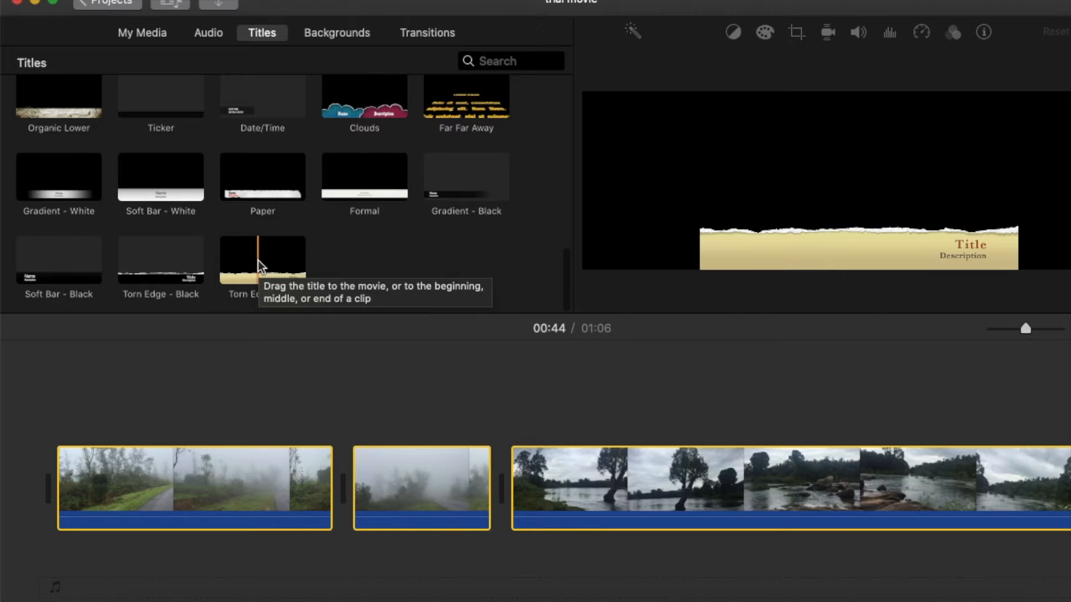
left_click_drag(258, 260, 58, 430)
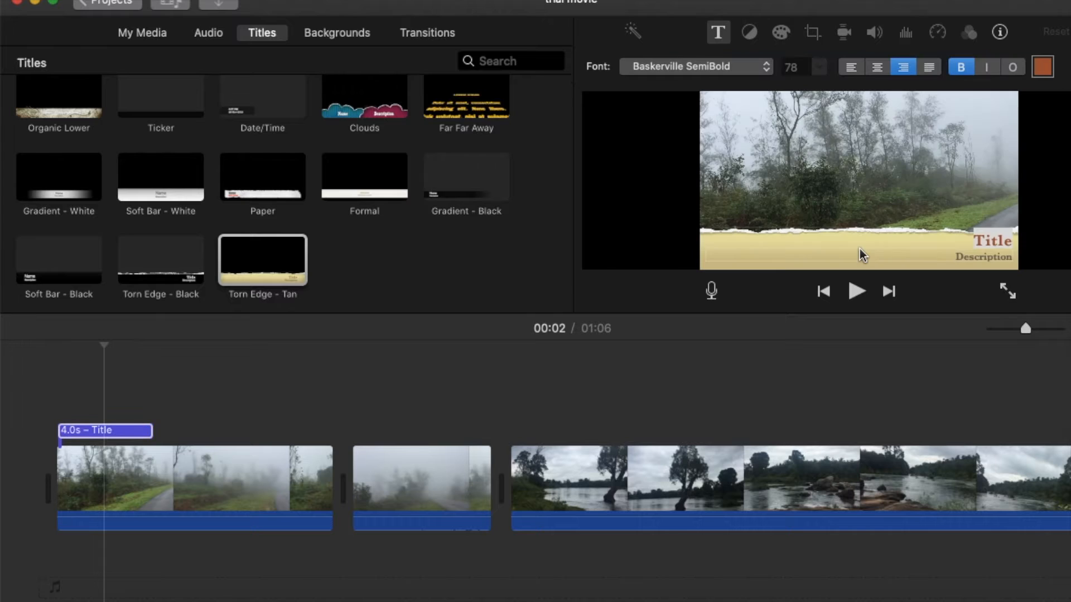
- Set the opening title's text to "TRIAL" with the description "for you tube" and lengthen the title to about 10.8 s
left_click(995, 244)
type("TRIAL")
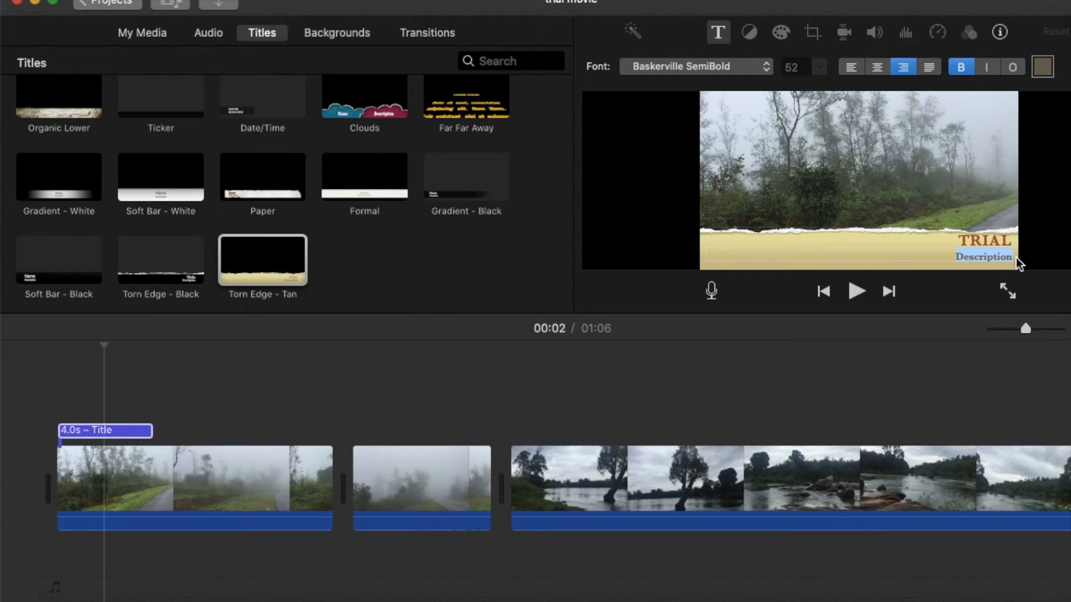
type("for you tube")
left_click(1038, 169)
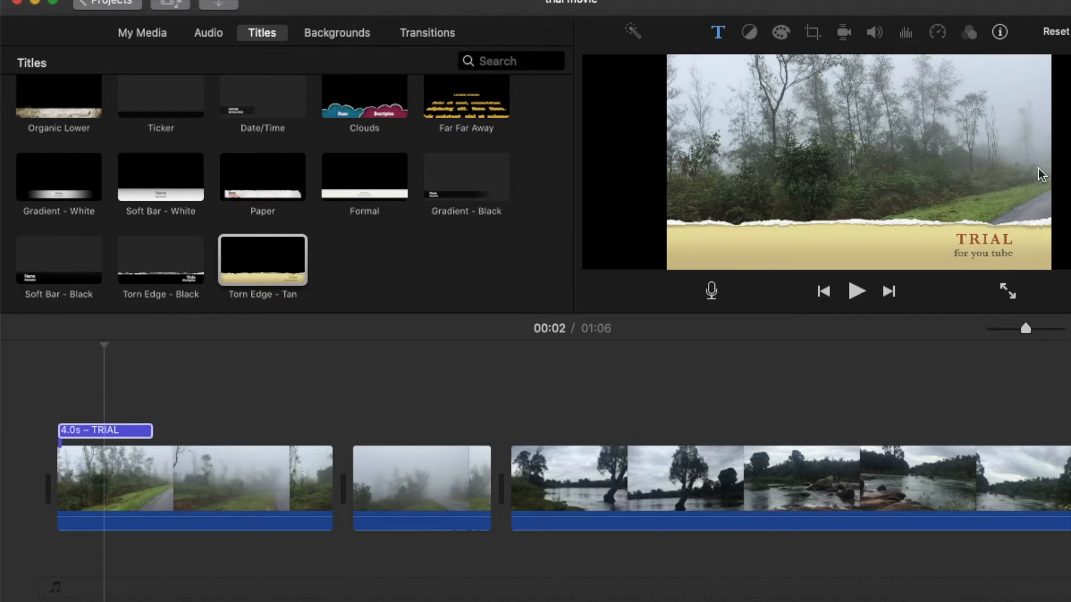
left_click(62, 435)
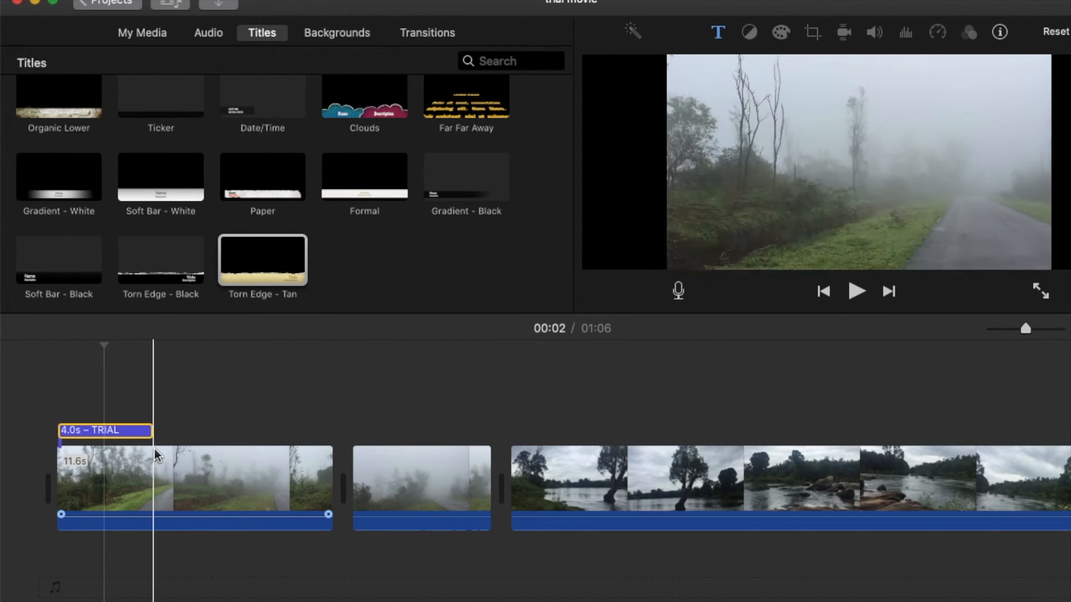
left_click_drag(152, 429, 314, 421)
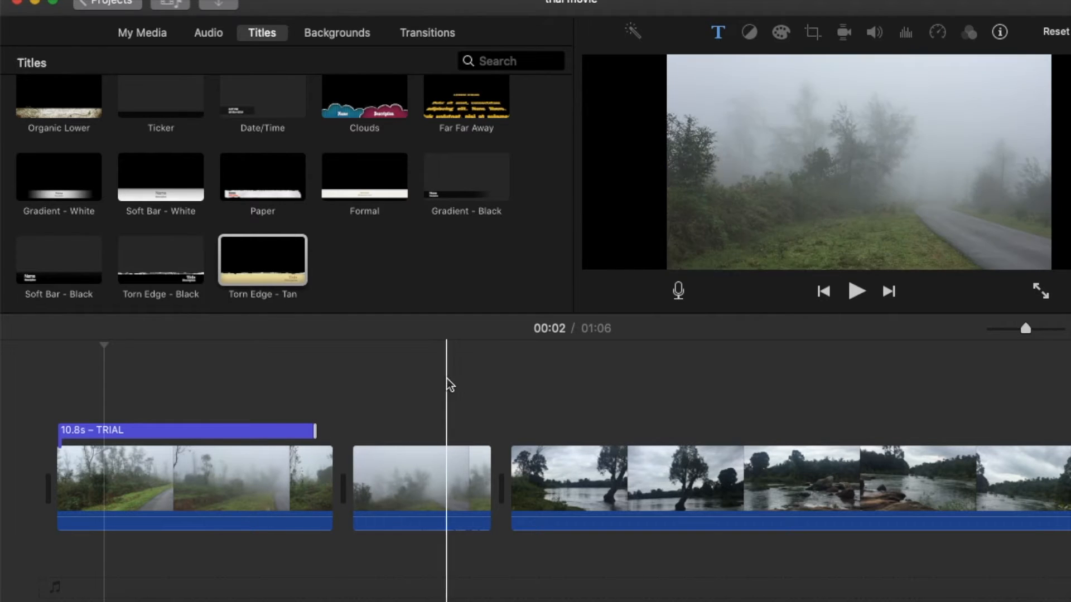
- Add a Torn Edge - Tan title above the last clip, reading "THANKS FOR WATCHING" with the description left blank
scroll(443, 370, "right", 10)
scroll(447, 377, "right", 3)
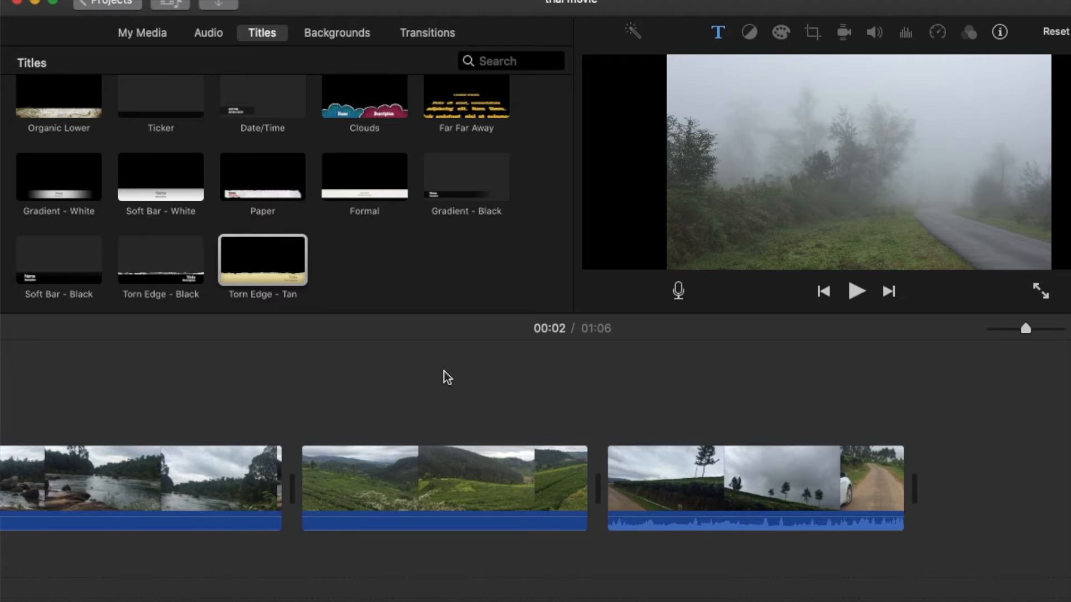
left_click(263, 263)
left_click_drag(262, 260, 633, 433)
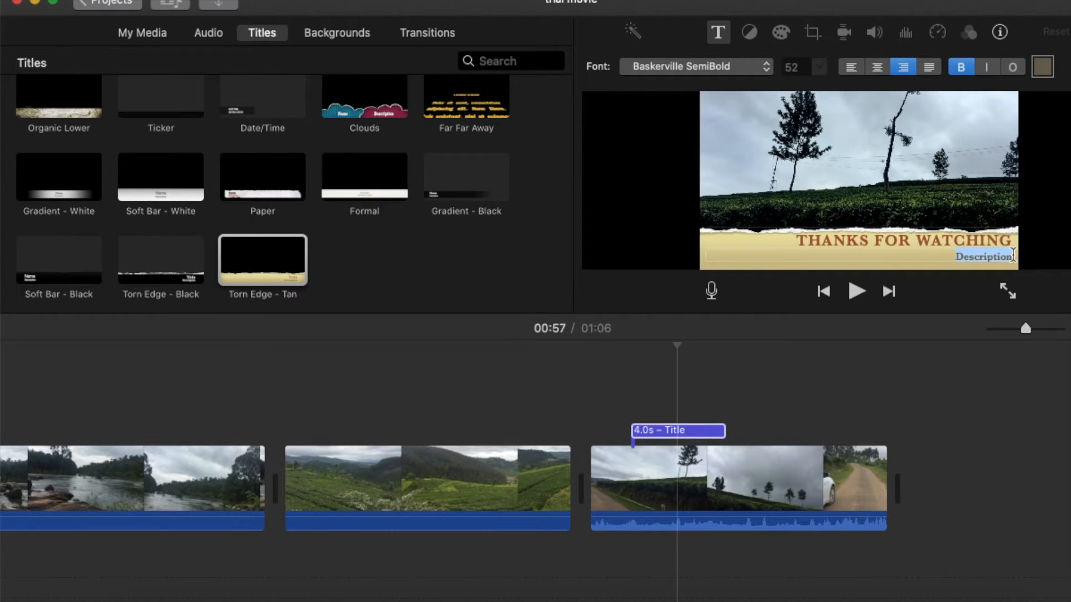
left_click(931, 178)
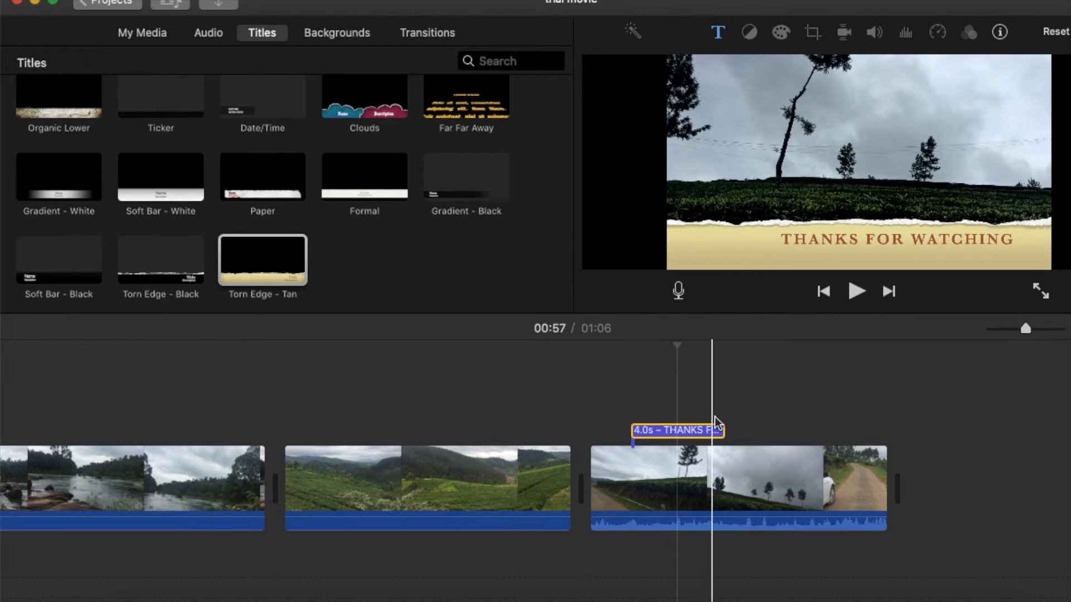
- Adjust the length of the "THANKS FOR WATCHING" title to about 7.1 s
left_click_drag(723, 431, 834, 430)
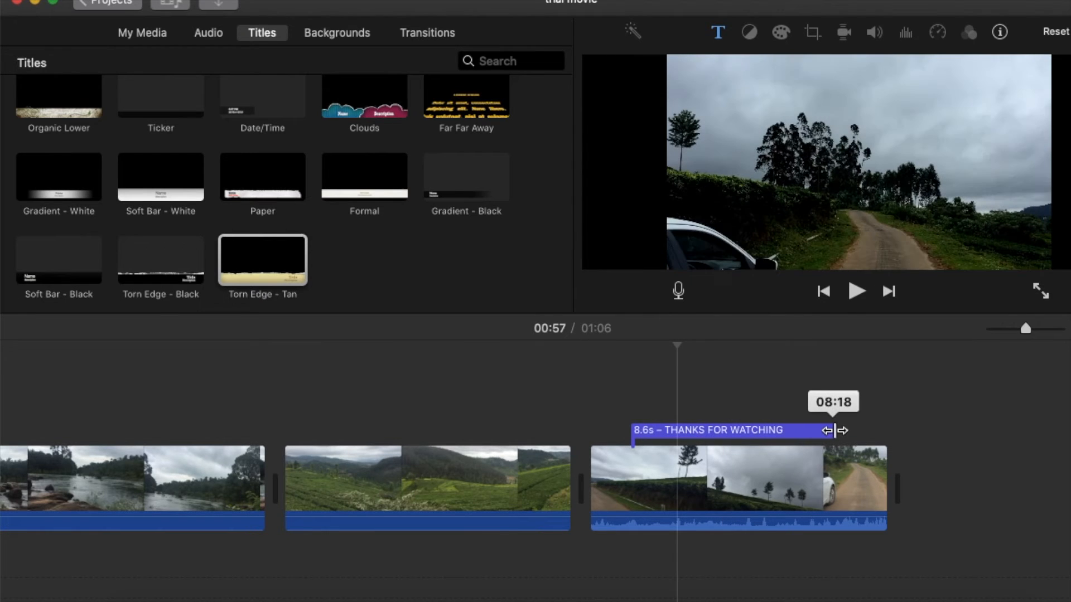
left_click(628, 403)
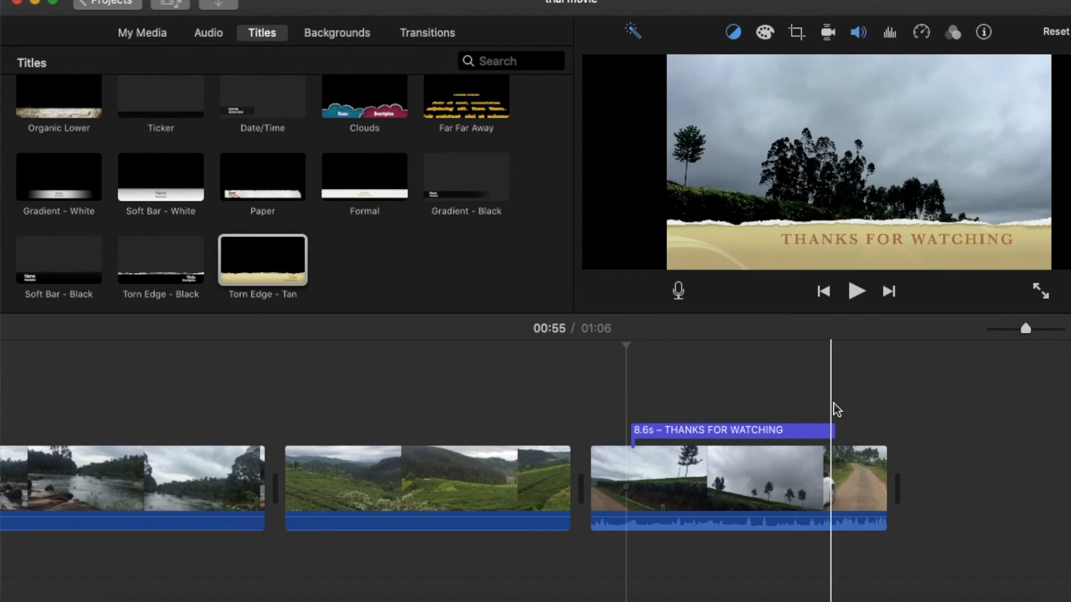
left_click(825, 433)
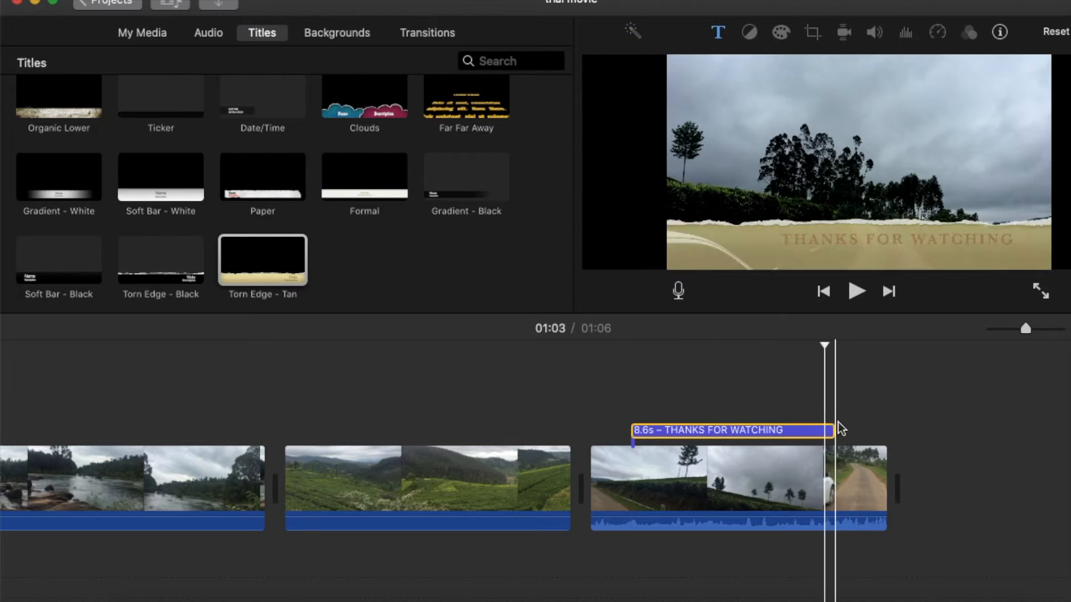
left_click_drag(835, 432, 801, 432)
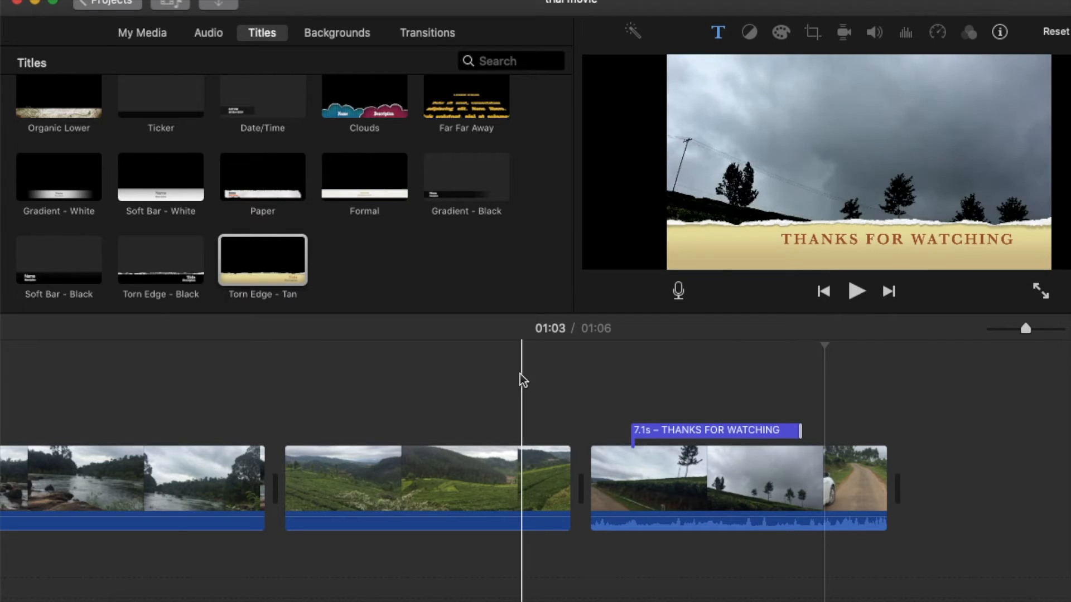
- Add a Cross Dissolve transition between the two foggy forest clips and place the playhead just before it, at about 00:10
scroll(519, 376, "left", 3)
scroll(519, 376, "left", 10)
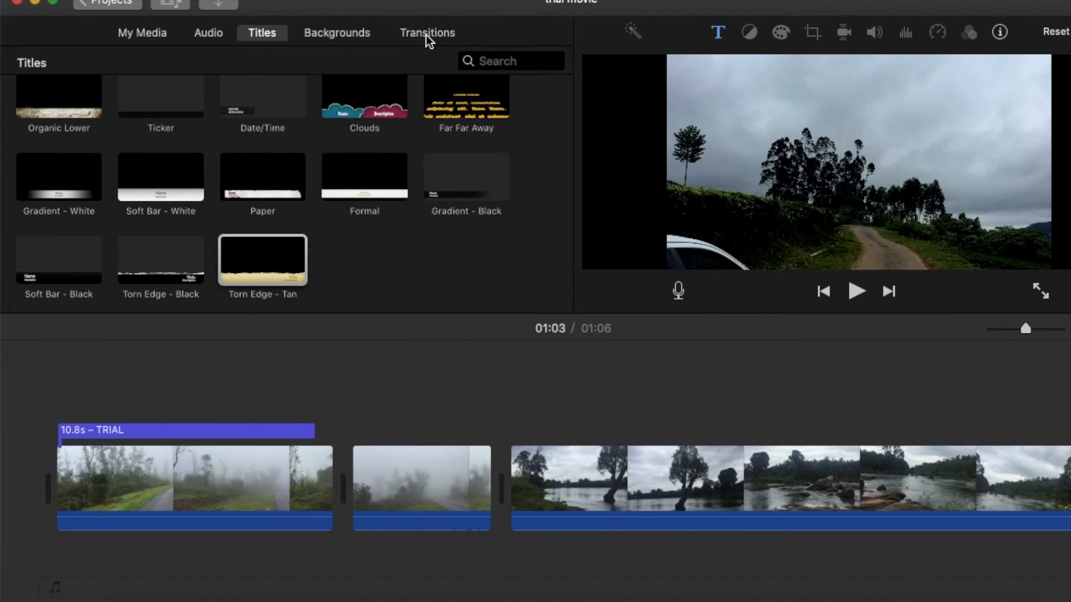
left_click(426, 34)
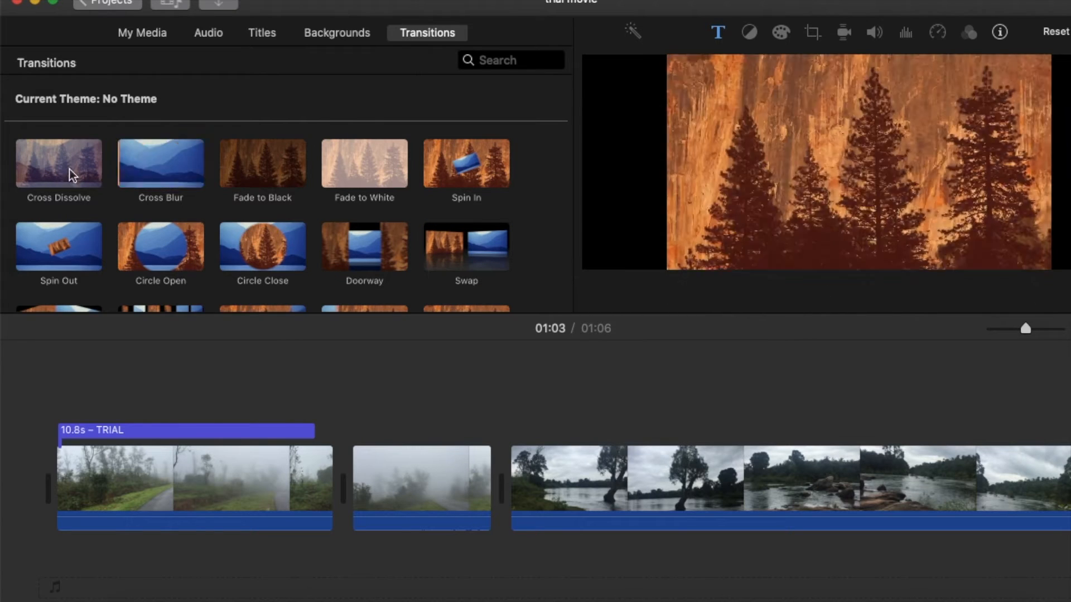
mouse_move(59, 161)
left_mouse_down()
mouse_move(59, 194)
mouse_move(129, 312)
mouse_move(313, 437)
mouse_move(320, 486)
mouse_move(340, 483)
left_mouse_up()
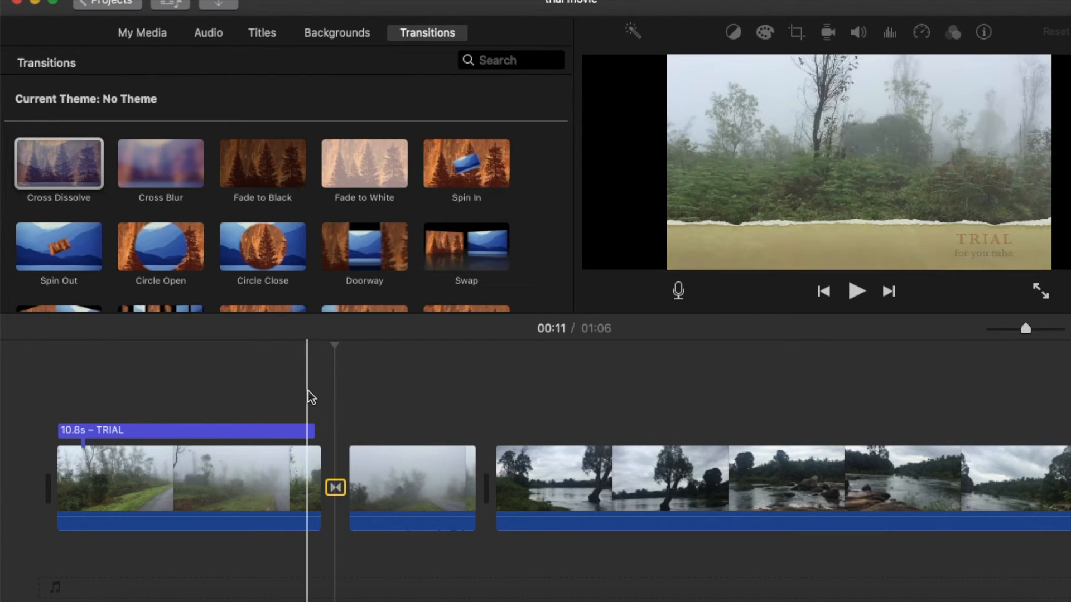
left_click(308, 430)
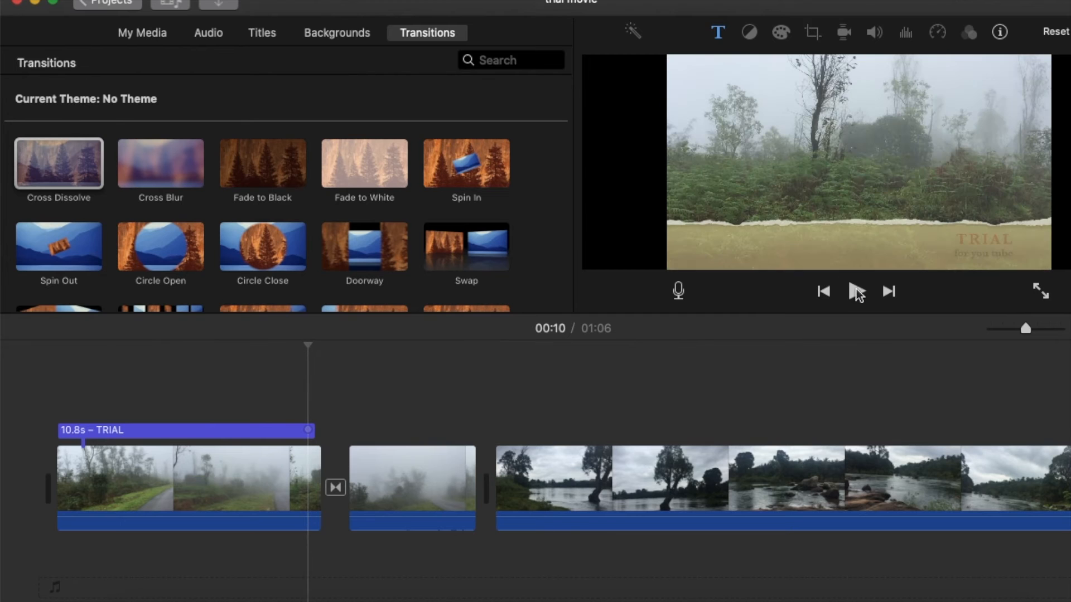
- Play back the Cross Dissolve transition between the two foggy forest clips
left_click(858, 290)
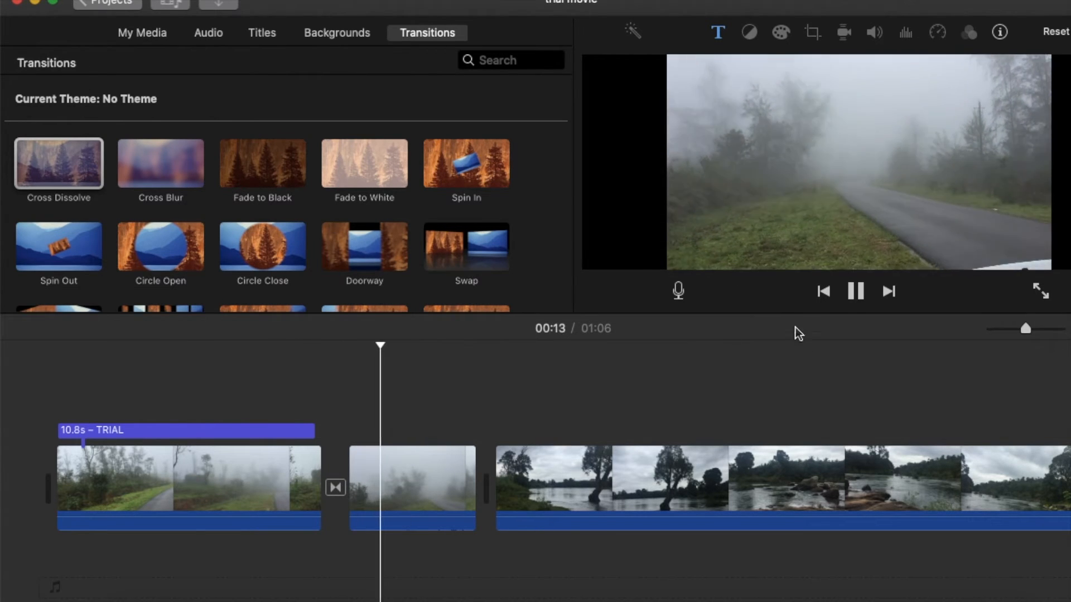
left_click(853, 294)
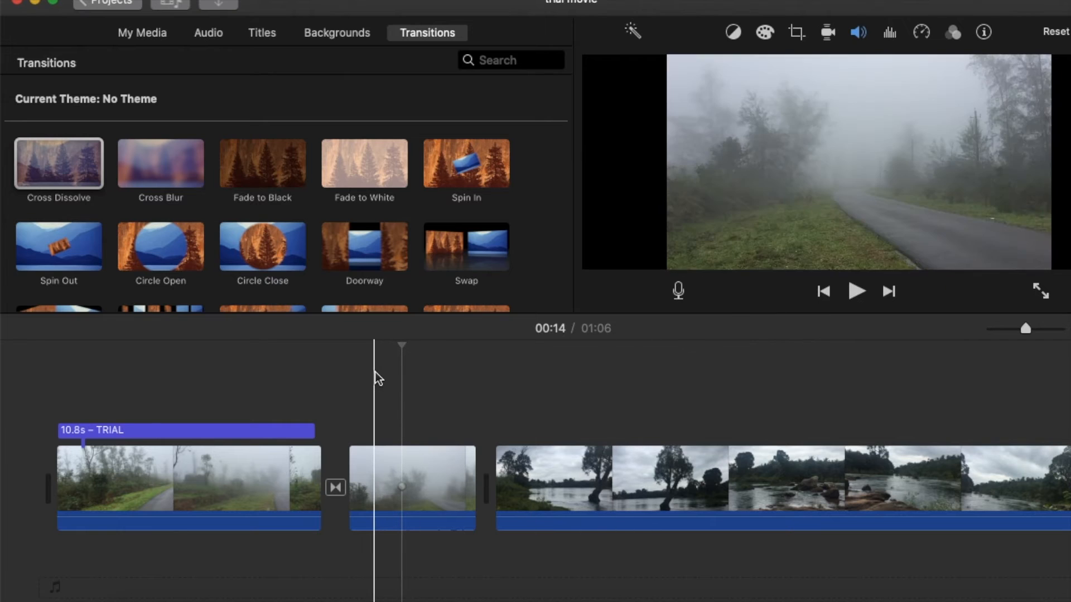
- Add a Cross Blur transition between the second foggy clip and the river clip and preview it
left_click_drag(172, 169, 465, 478)
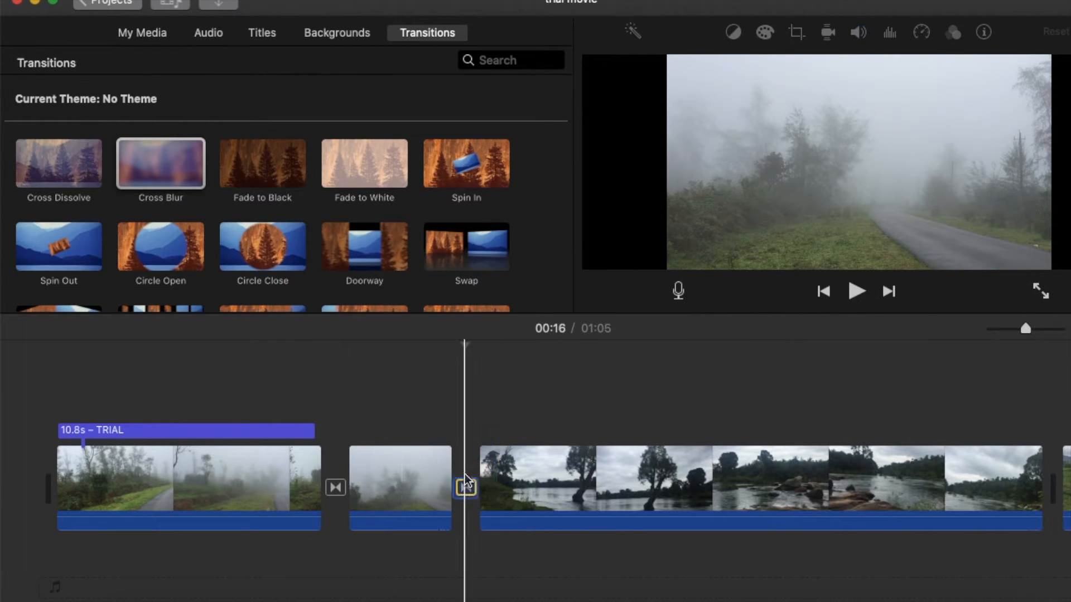
left_click(438, 429)
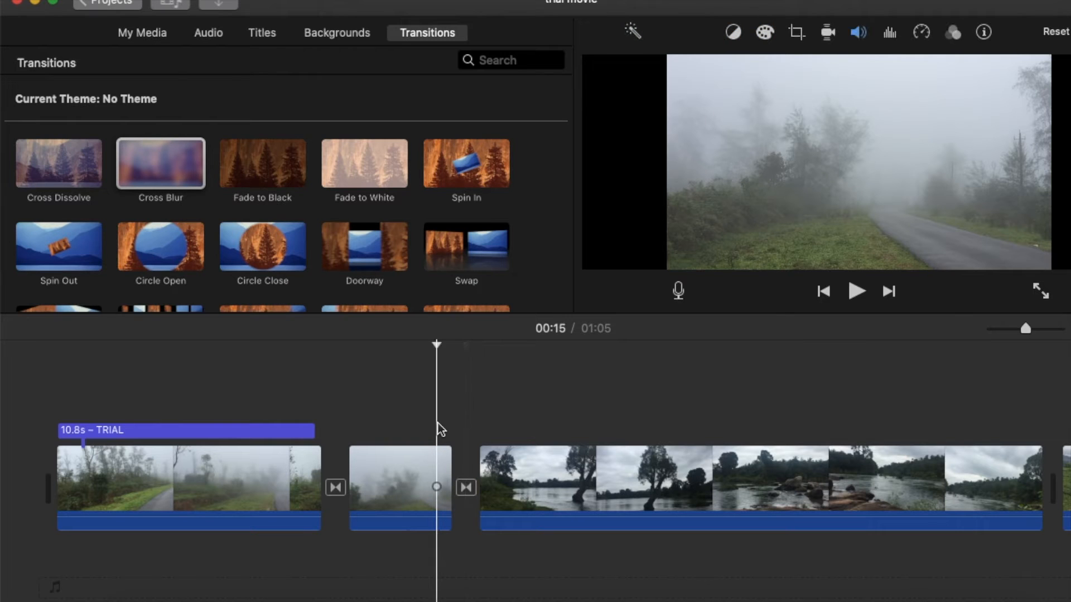
left_click(855, 293)
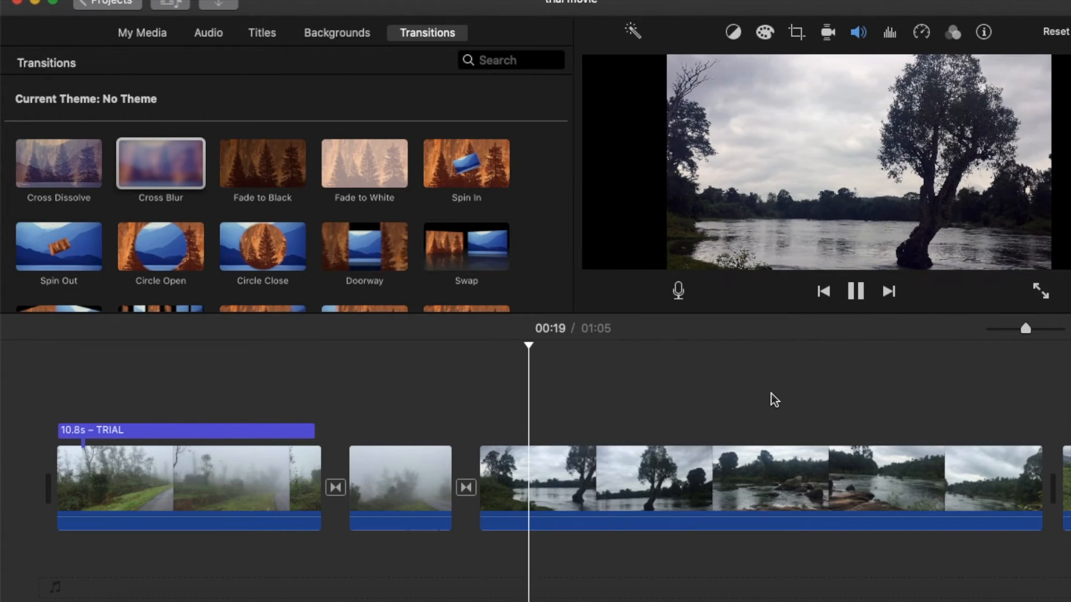
left_click(857, 292)
- Add Cross Dissolve transitions between the river and green hills clips and between the green hills and last clips
scroll(853, 370, "right", 10)
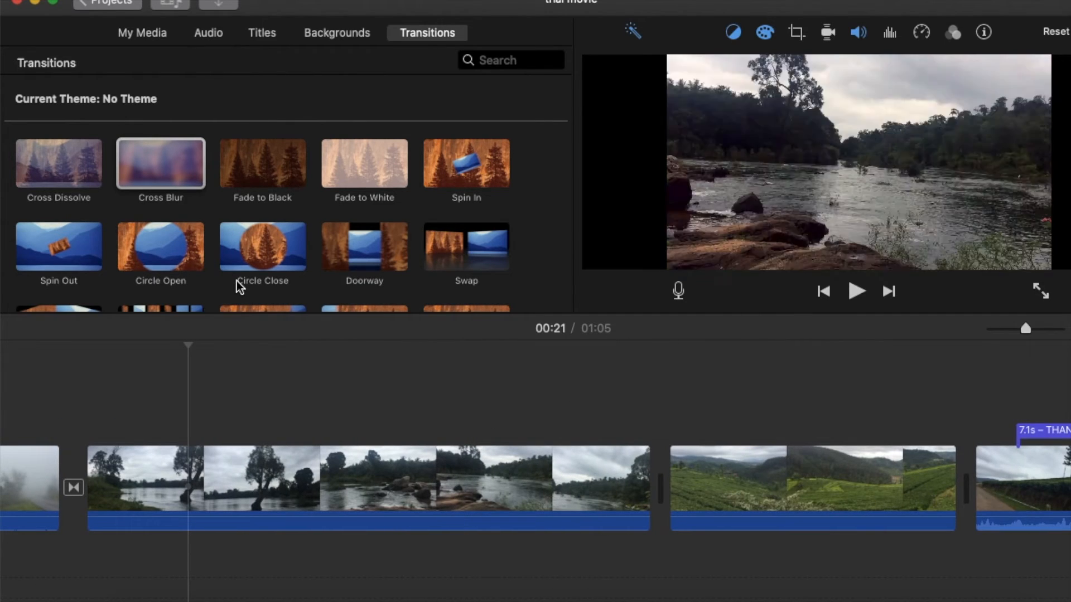
left_click(72, 162)
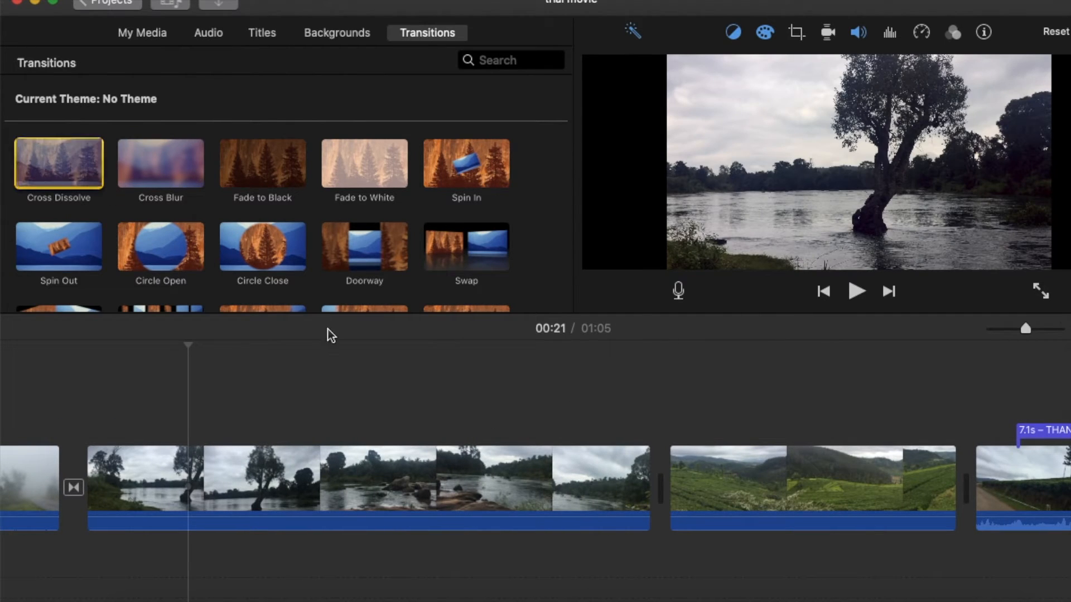
left_click_drag(328, 329, 627, 481)
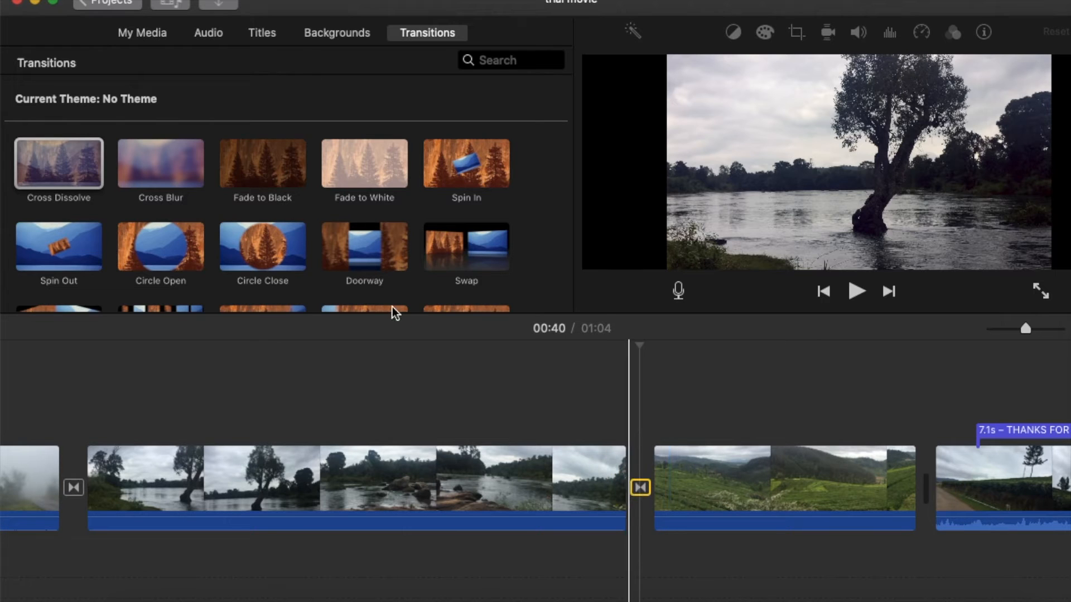
left_click_drag(66, 162, 905, 478)
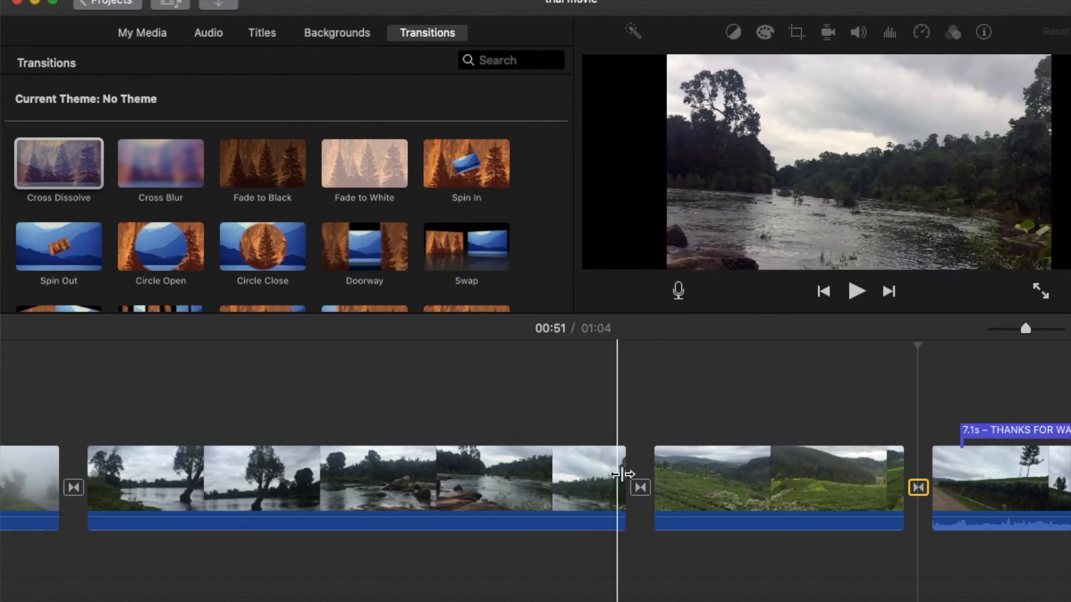
- Delete the two Cross Dissolve transitions on either side of the green hills clip
left_click(644, 487)
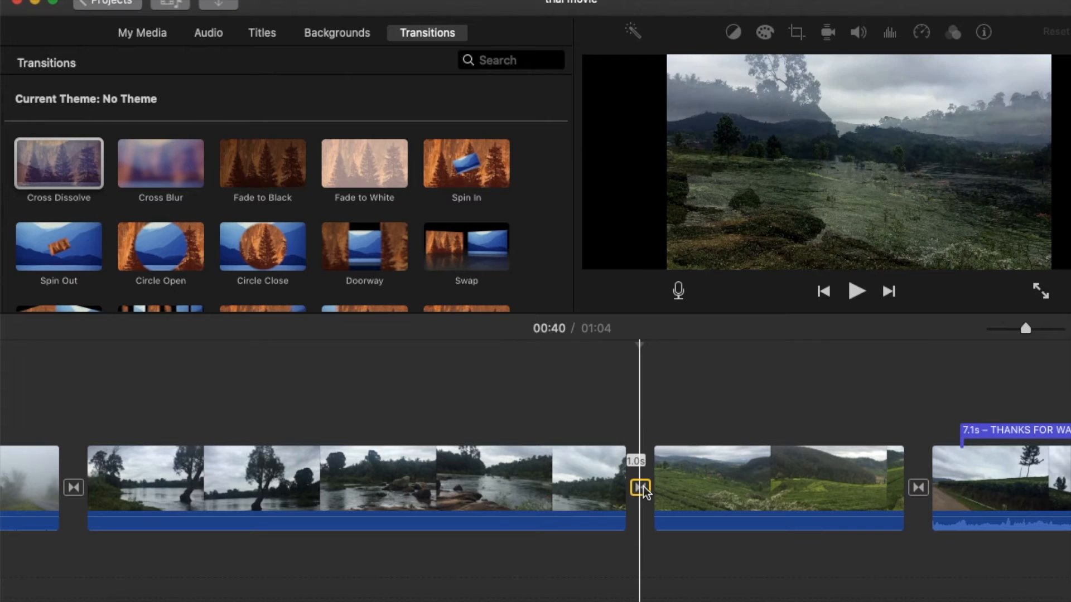
key("Delete")
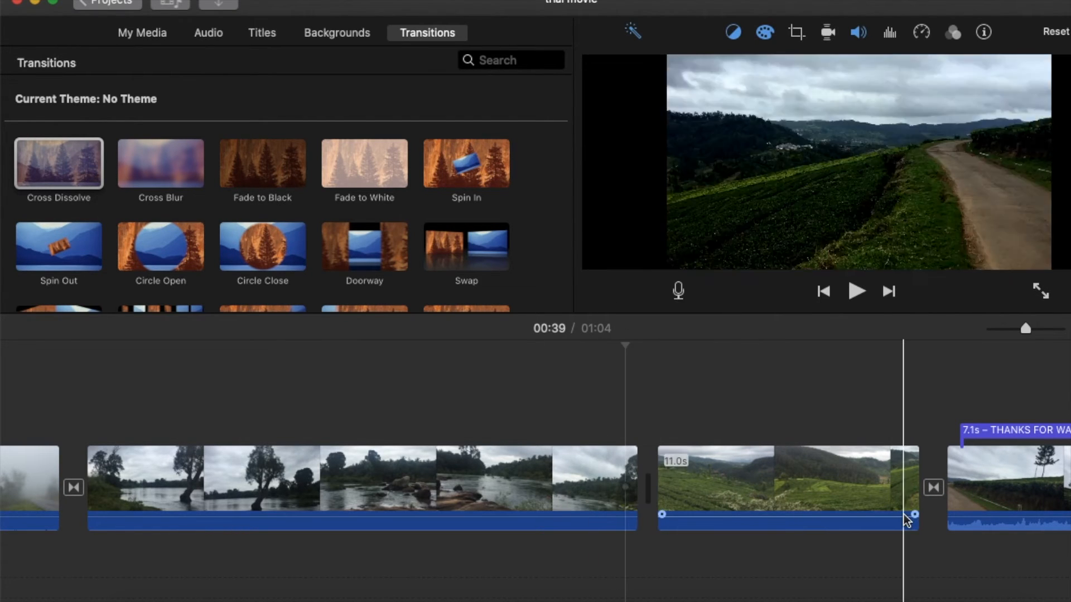
left_click(933, 487)
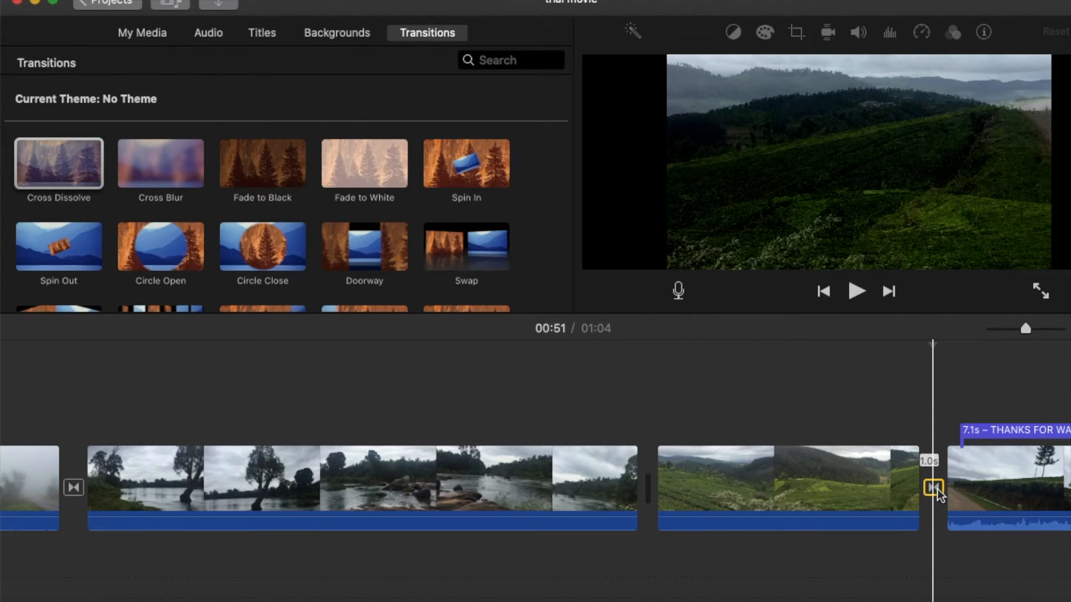
key("Delete")
left_click(491, 386)
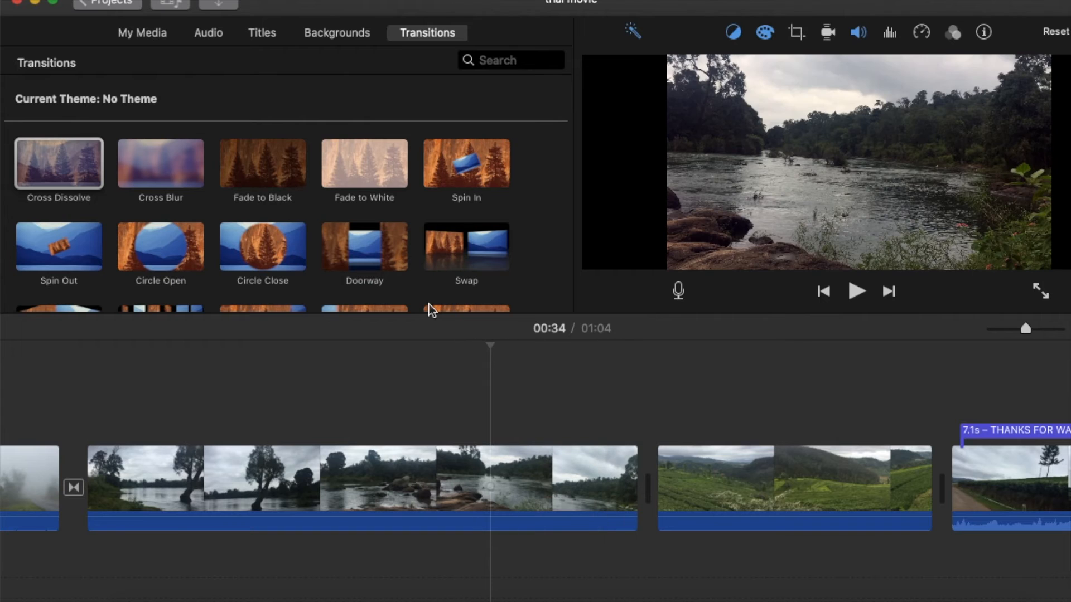
- Place a Cross Dissolve transition both before and after the green hills clip
left_click_drag(73, 160, 628, 478)
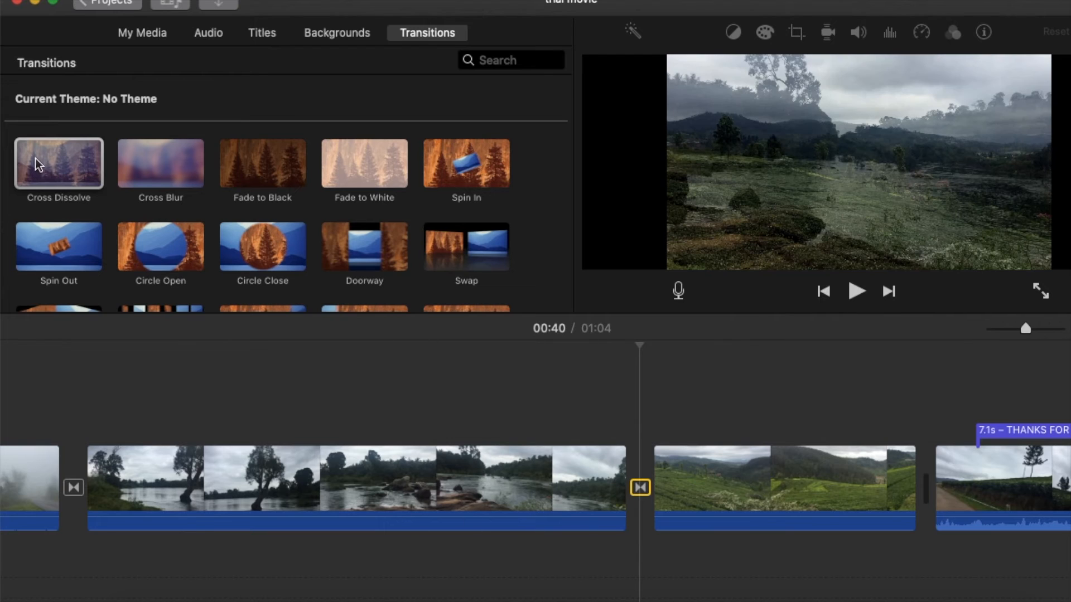
left_click_drag(36, 157, 918, 487)
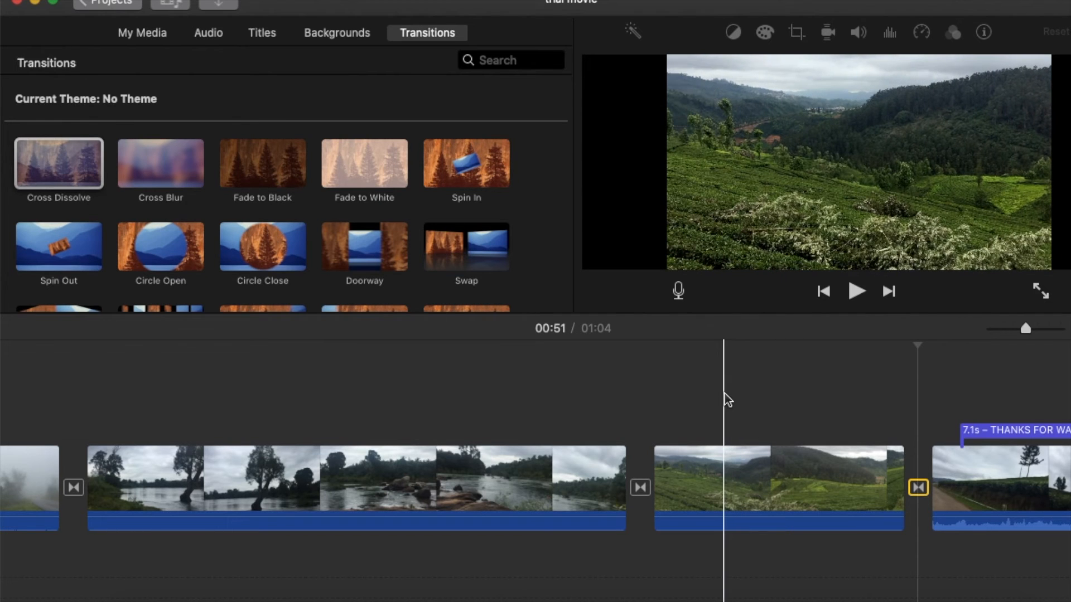
scroll(724, 394, "right", 8)
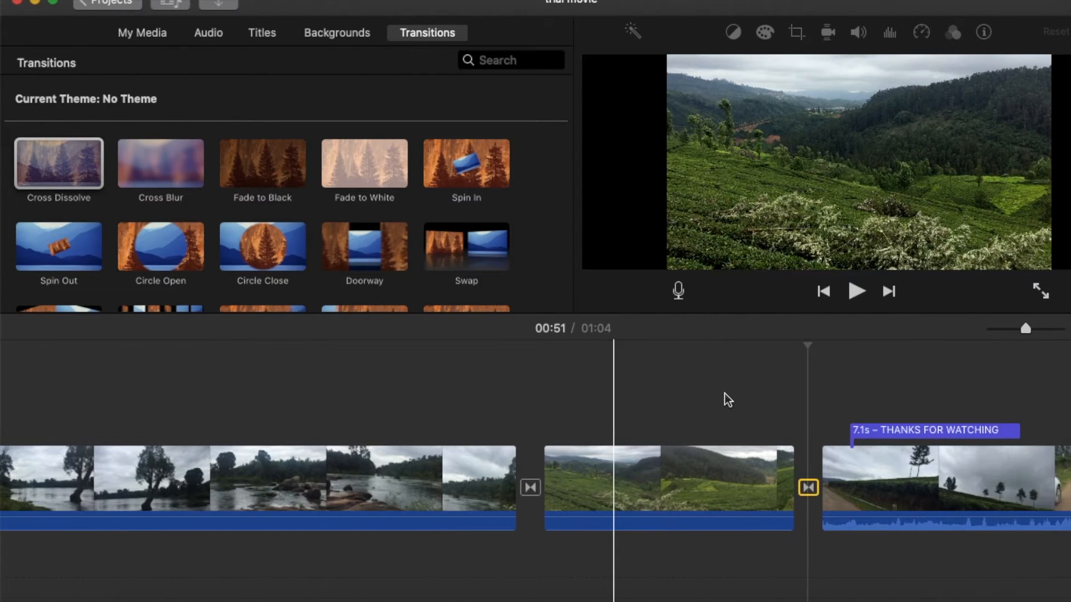
scroll(724, 394, "right", 2)
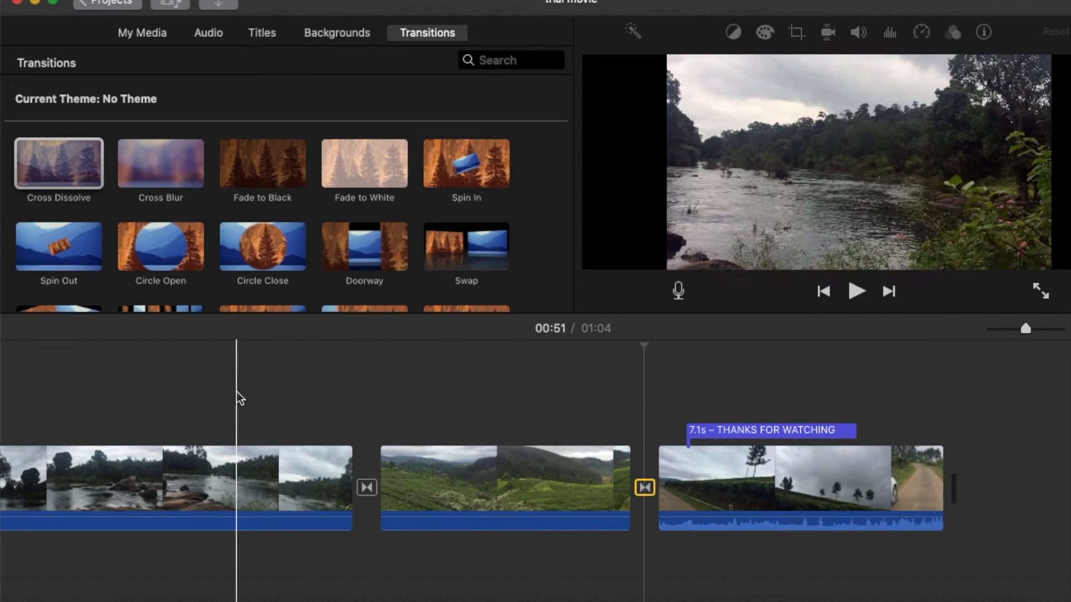
scroll(238, 397, "left", 3)
scroll(237, 391, "left", 20)
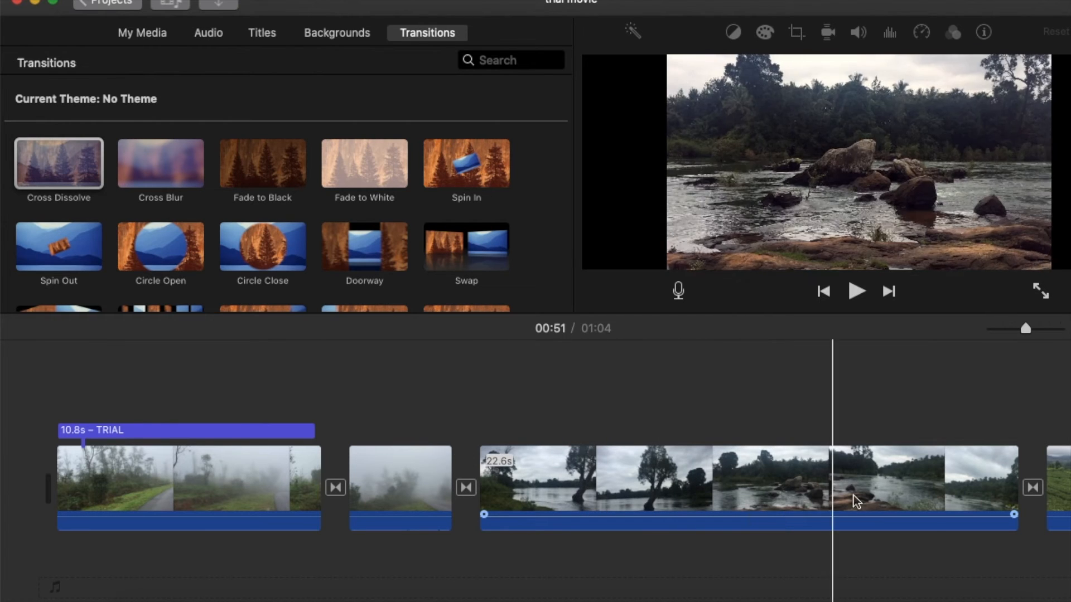
scroll(510, 423, "right", 1)
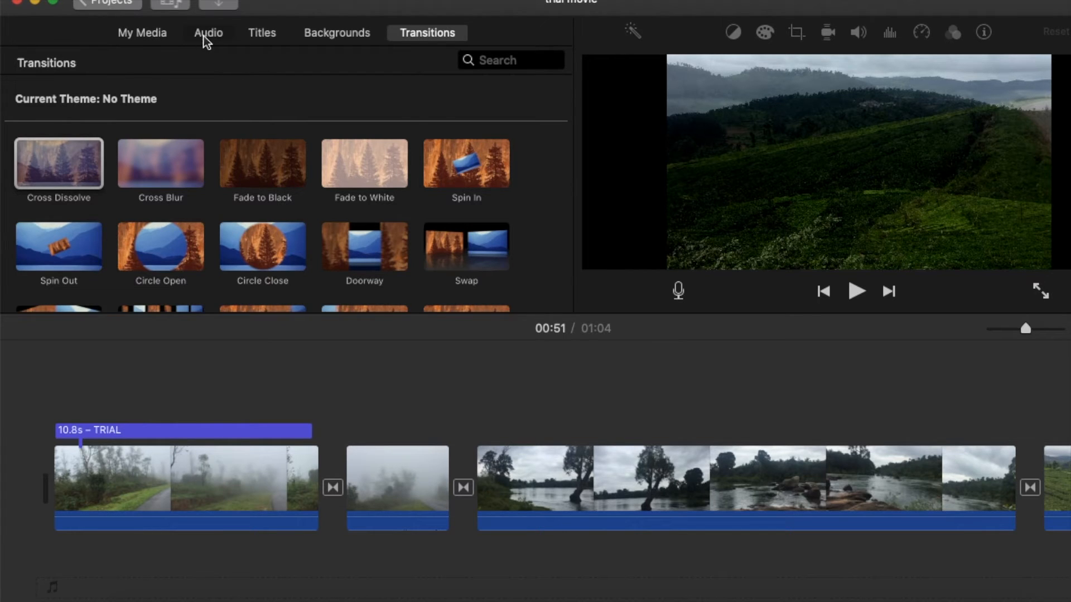
- Add the "Off Broadway" jingle from the sound effects as background music starting at the beginning of the movie
left_click(208, 34)
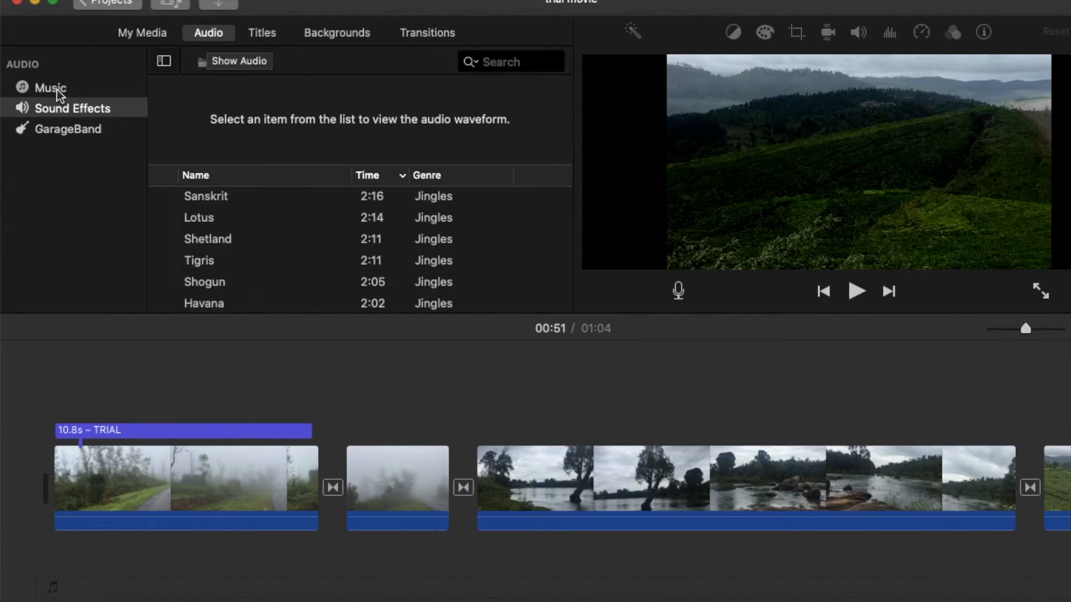
left_click(60, 106)
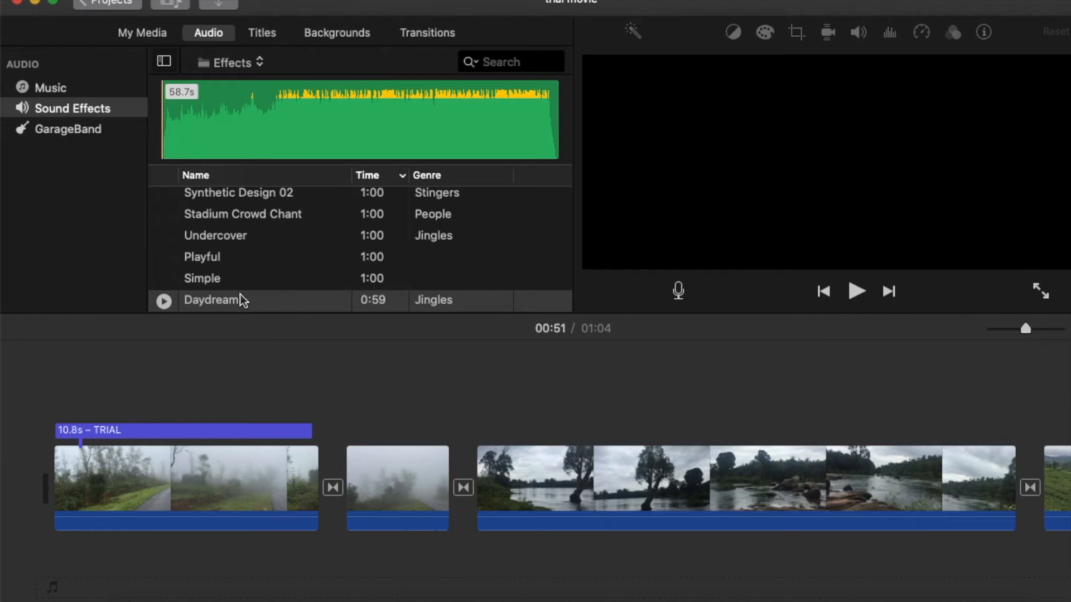
scroll(253, 261, "down", 3)
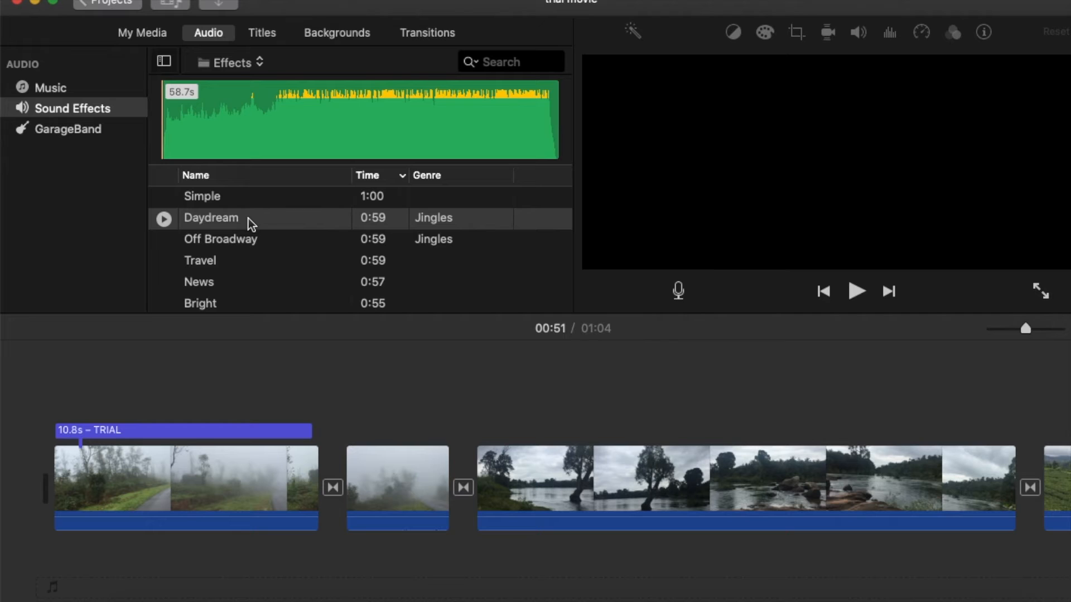
left_click_drag(246, 239, 82, 436)
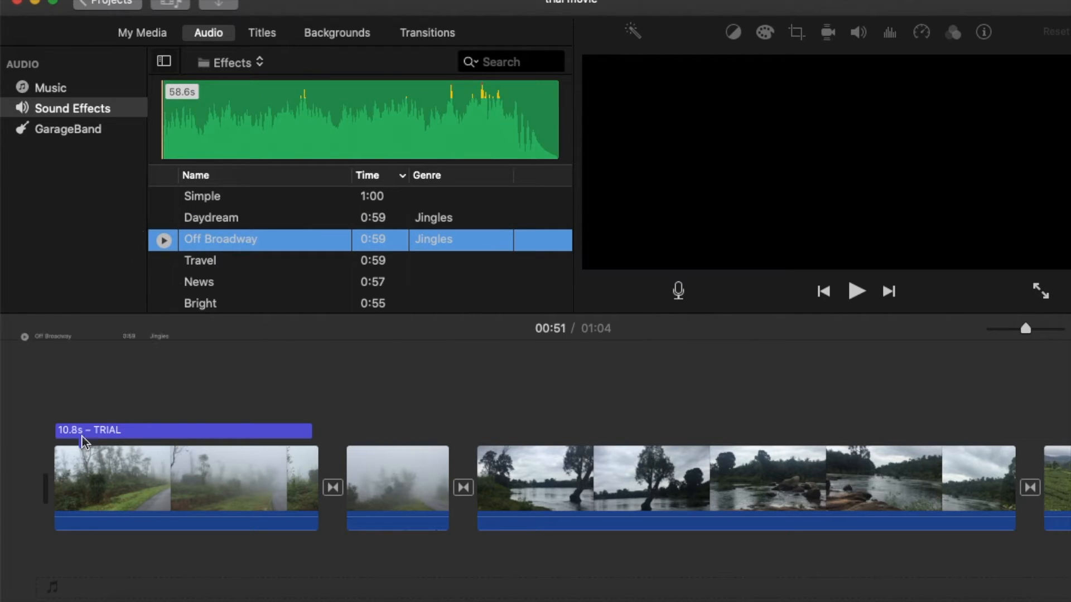
left_click_drag(88, 562, 52, 584)
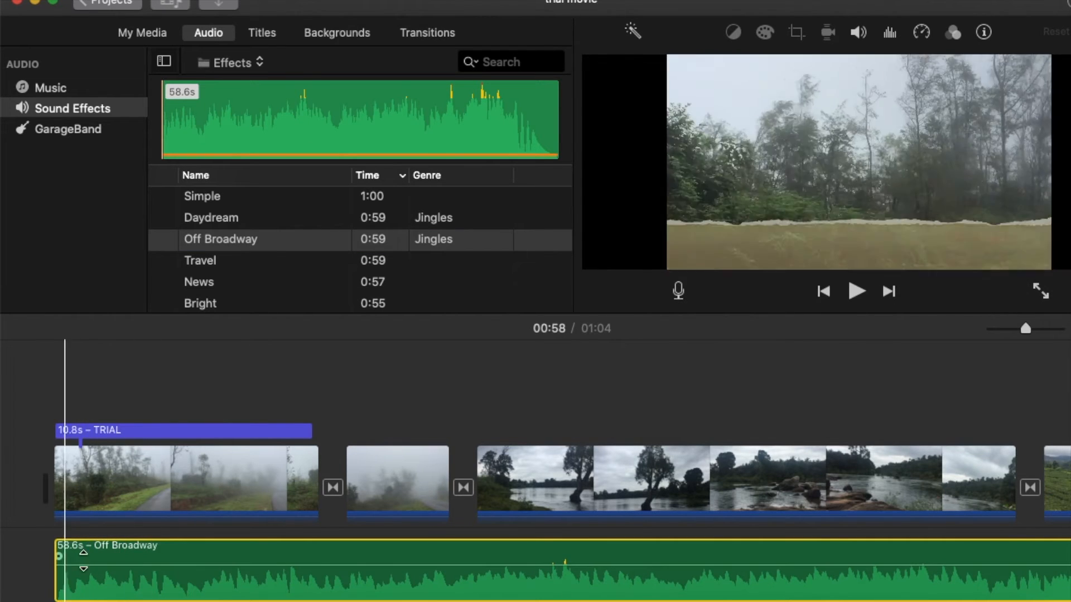
- Add the "Daydream" jingle directly after the end of "Off Broadway" in the background music
scroll(406, 563, "right", 5)
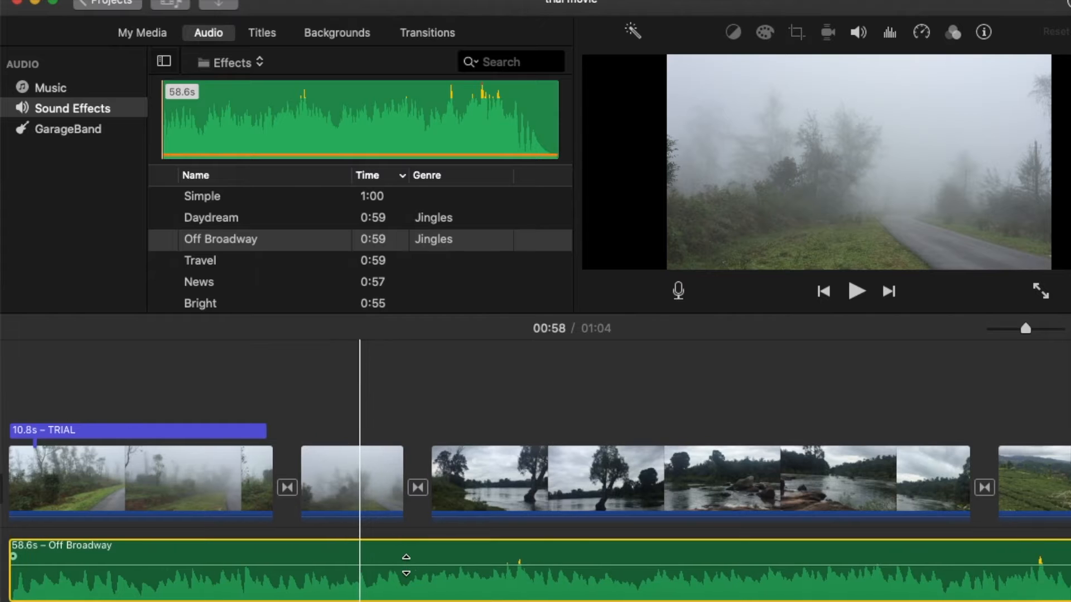
scroll(406, 565, "right", 10)
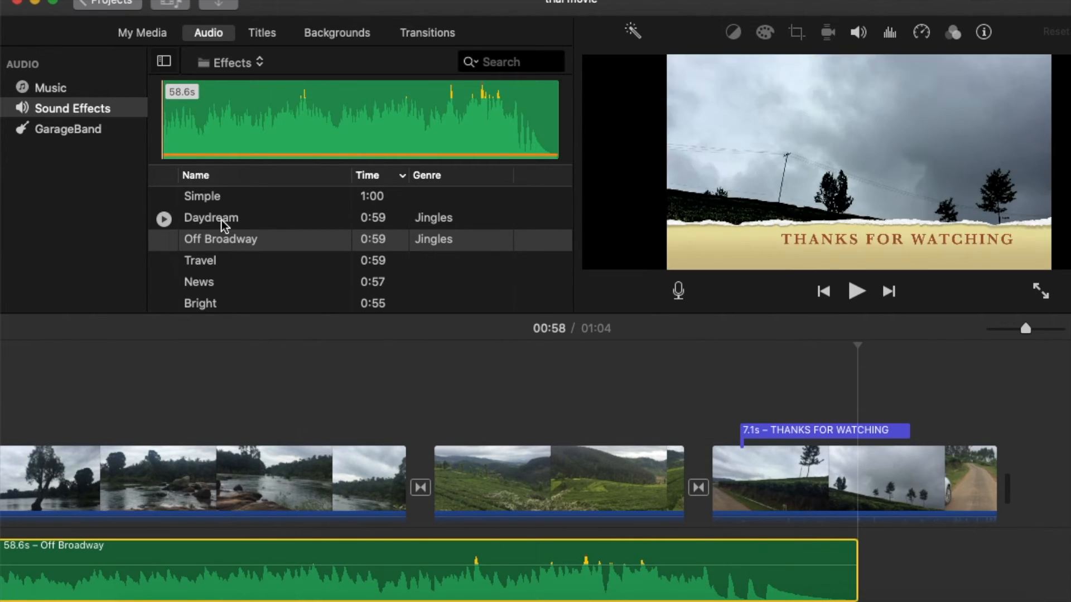
left_click(223, 217)
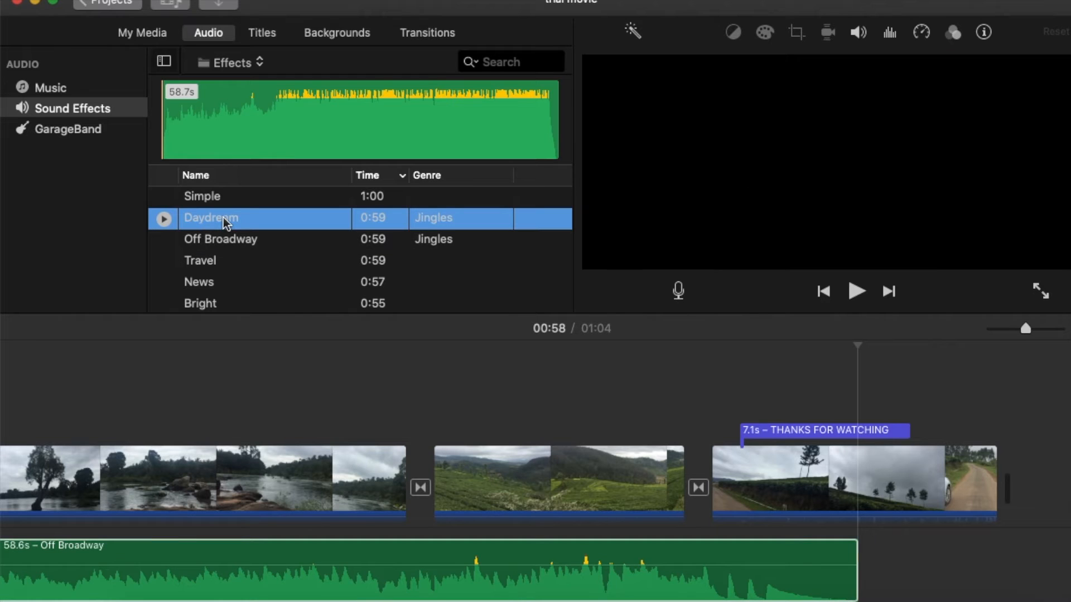
left_click_drag(224, 217, 860, 569)
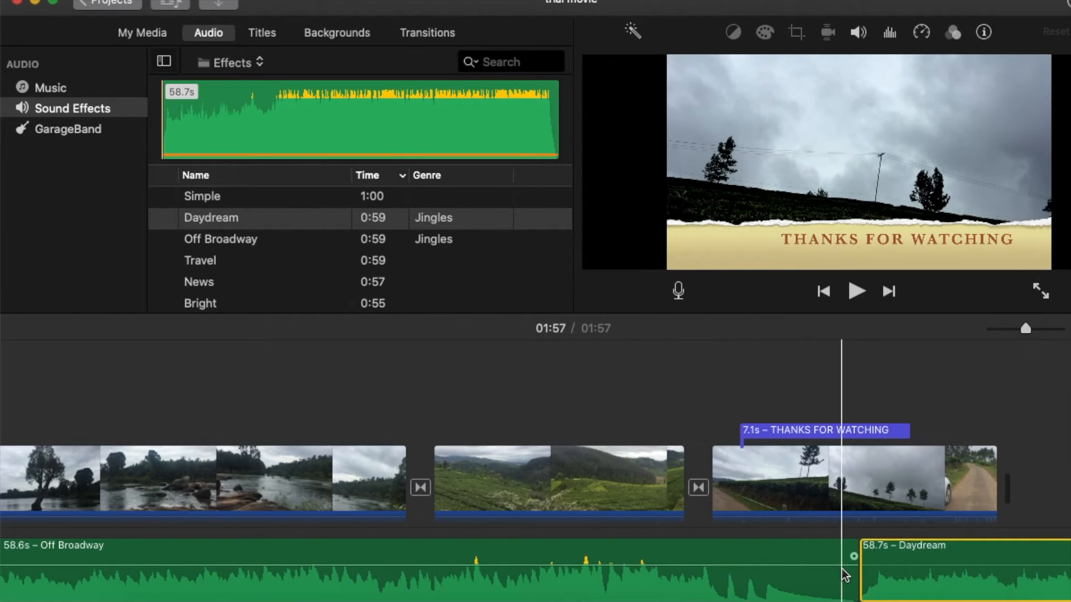
- Split the "Daydream" music at the end of the last clip, about 01:04, and delete the excess, leaving about 5.6 s
scroll(841, 568, "right", 10)
scroll(841, 568, "right", 5)
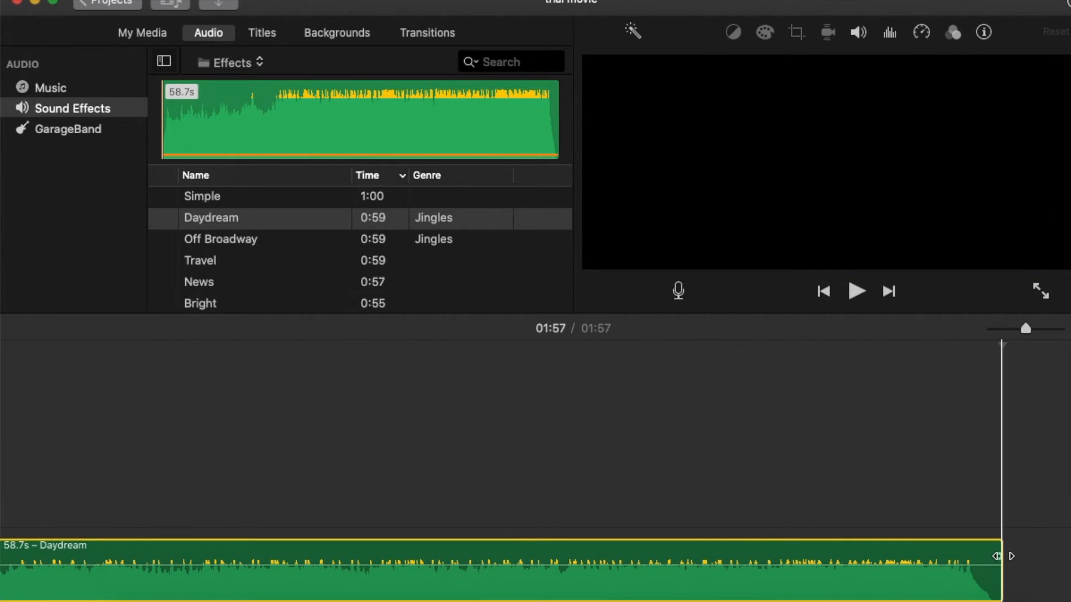
left_click_drag(996, 556, 10, 541)
left_click_drag(144, 557, 529, 570)
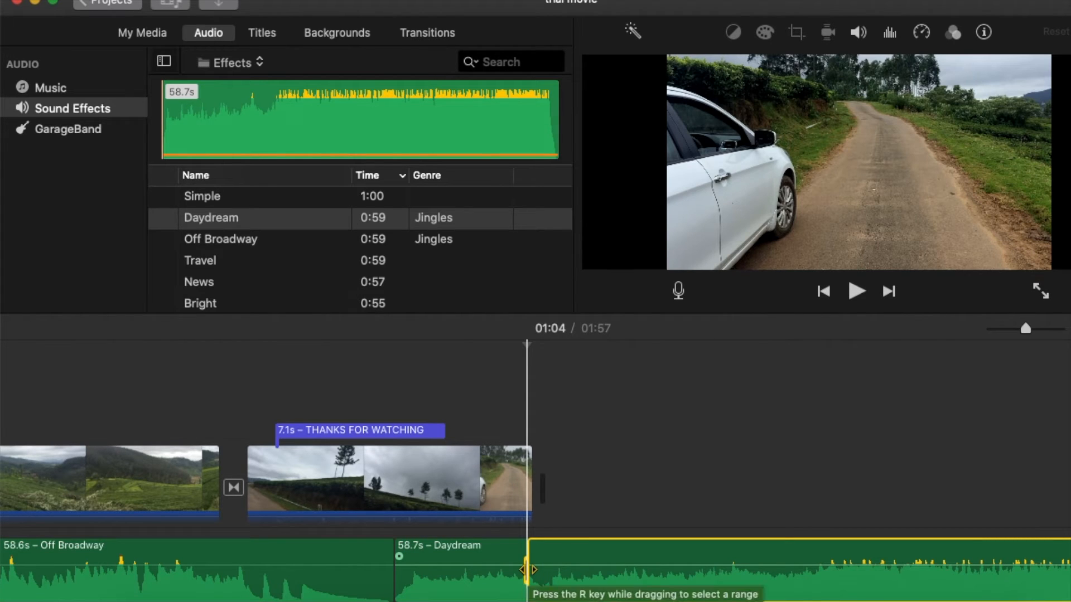
key("Delete")
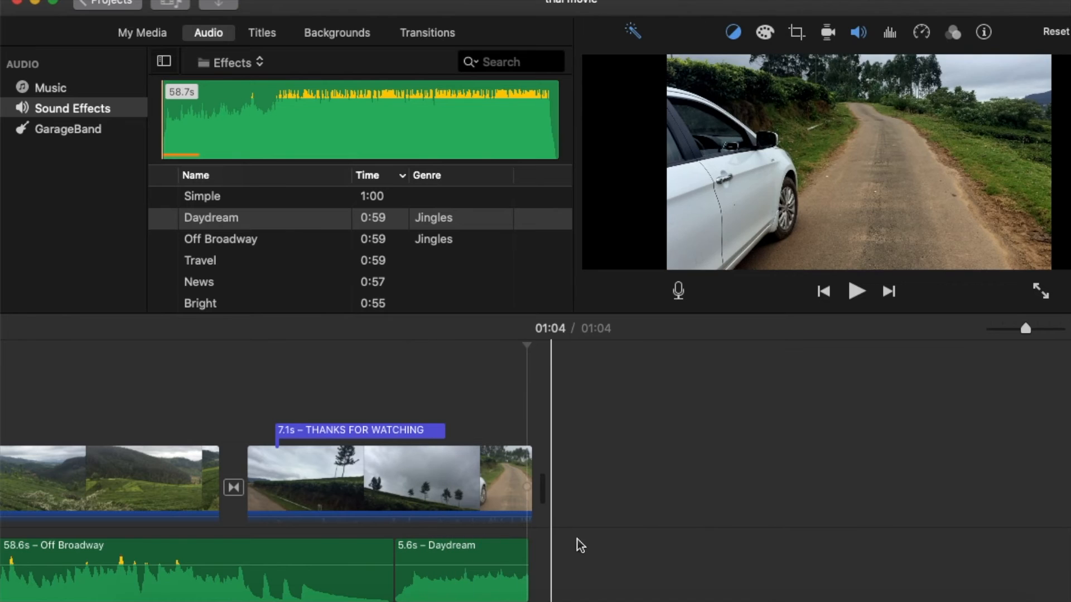
- Play the movie from the beginning to about 00:14 to check the background music with the titles and transitions
scroll(272, 580, "left", 15)
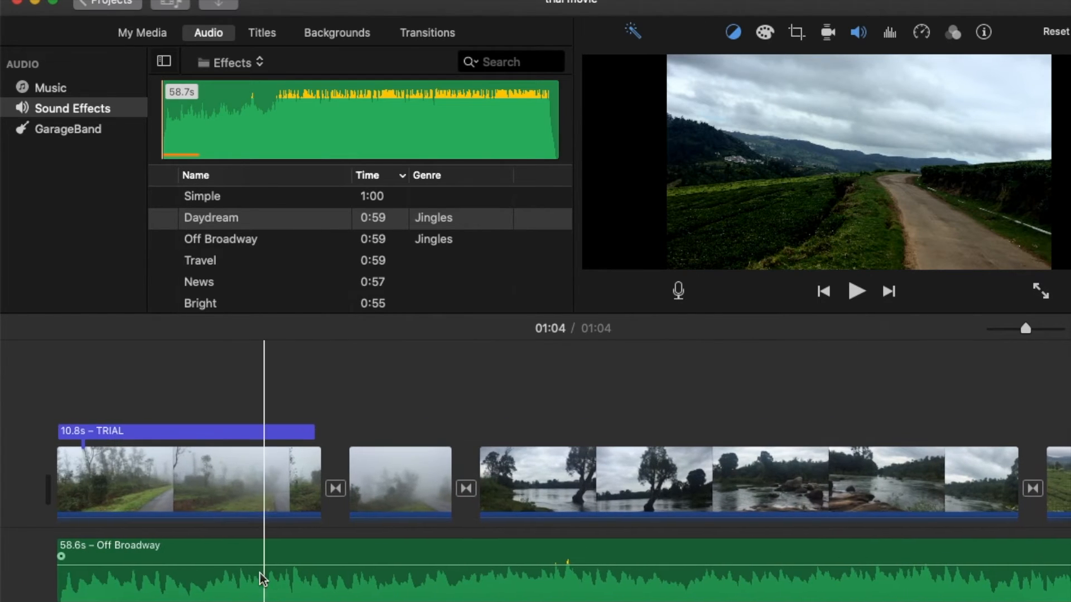
left_click(56, 373)
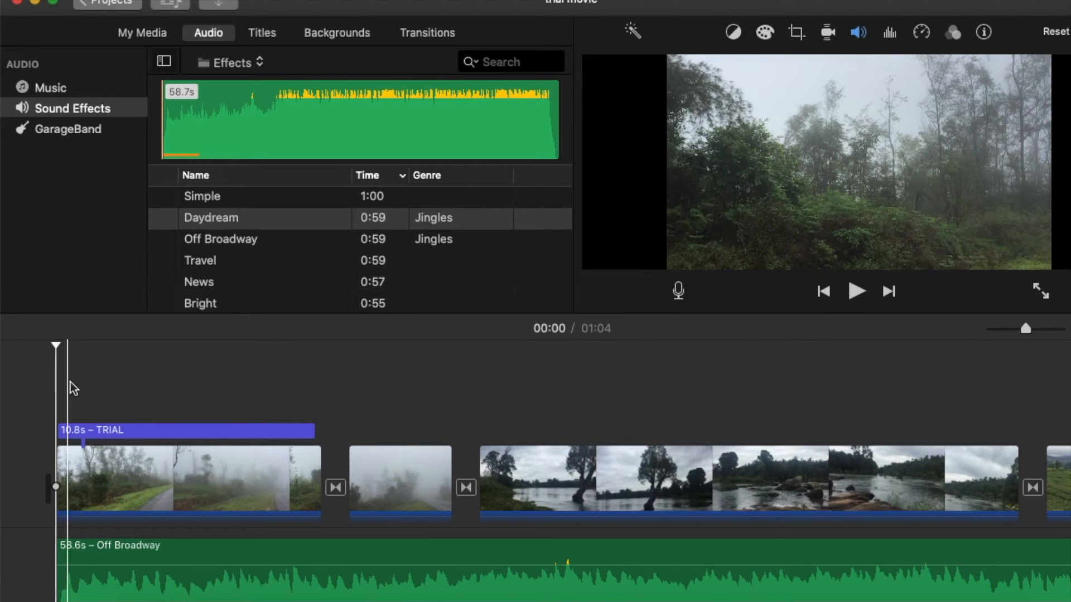
left_click(855, 288)
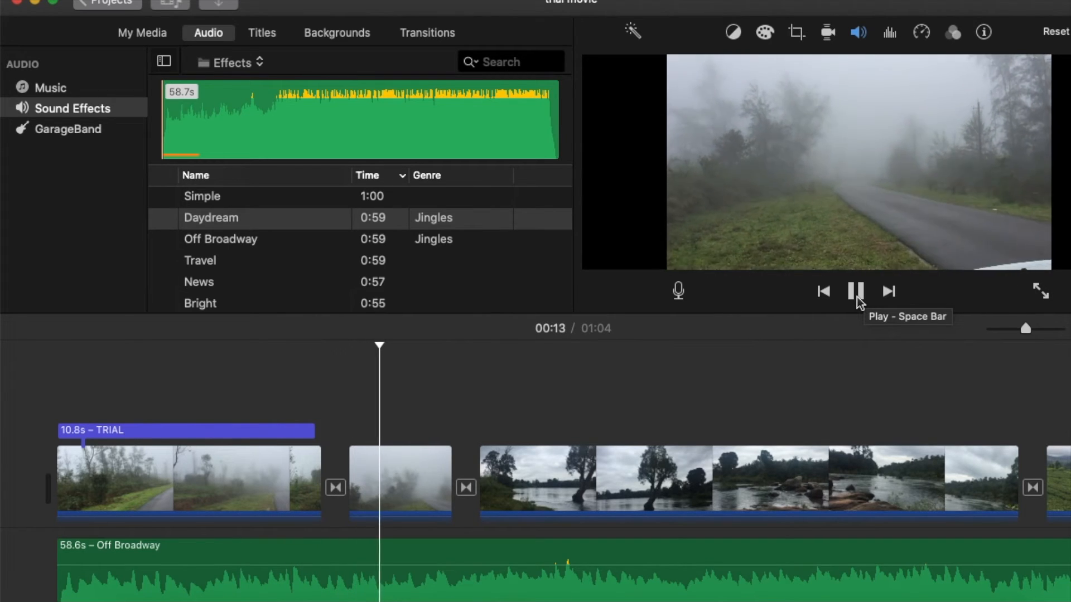
left_click(857, 297)
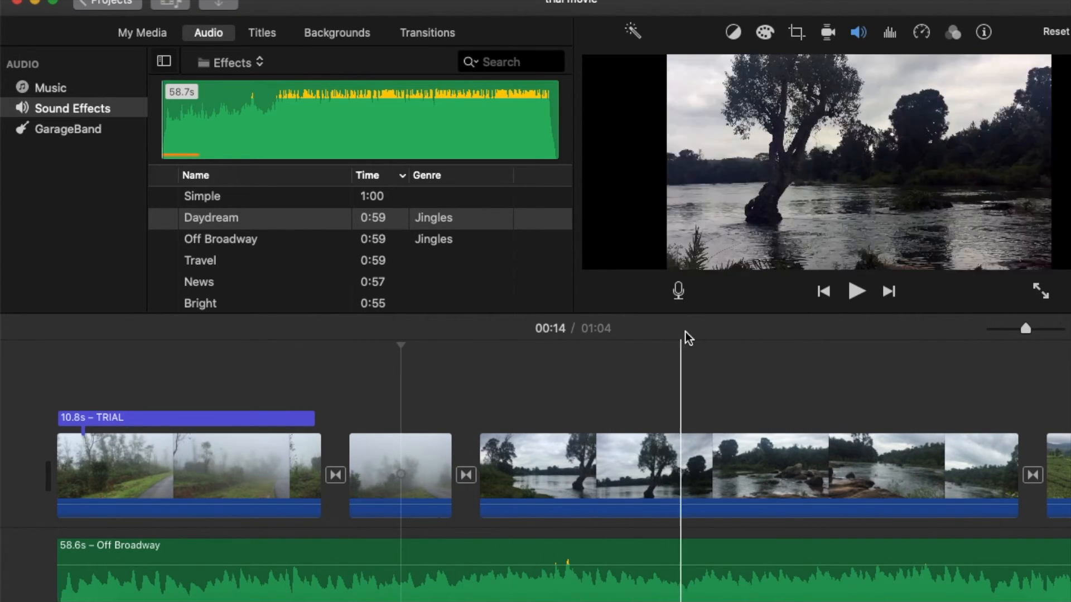
- Record a voiceover about 4.6 s long starting at the beginning of the movie
left_click(680, 295)
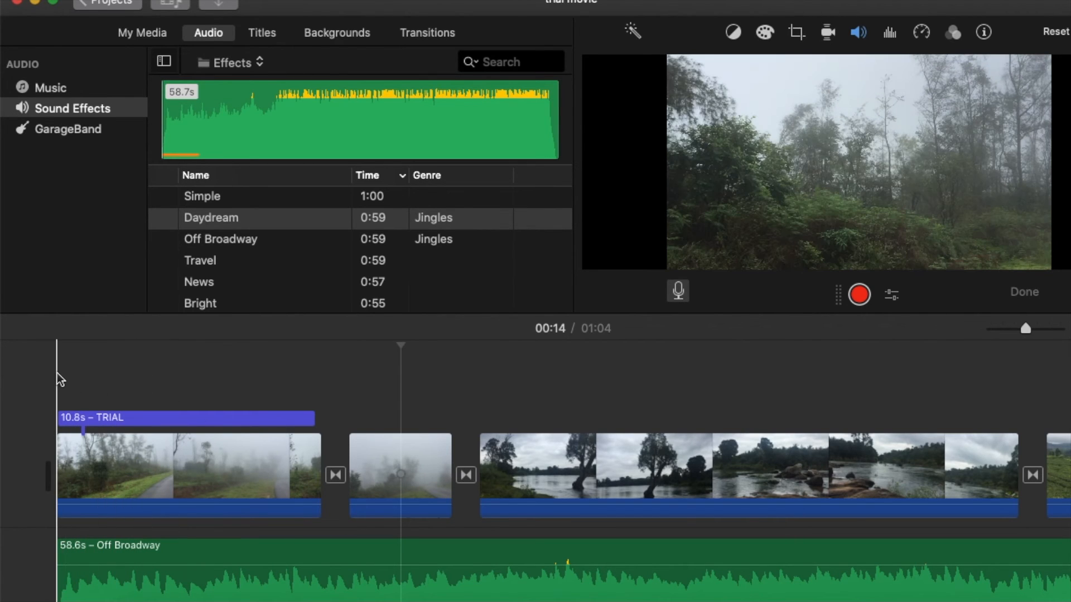
left_click(58, 374)
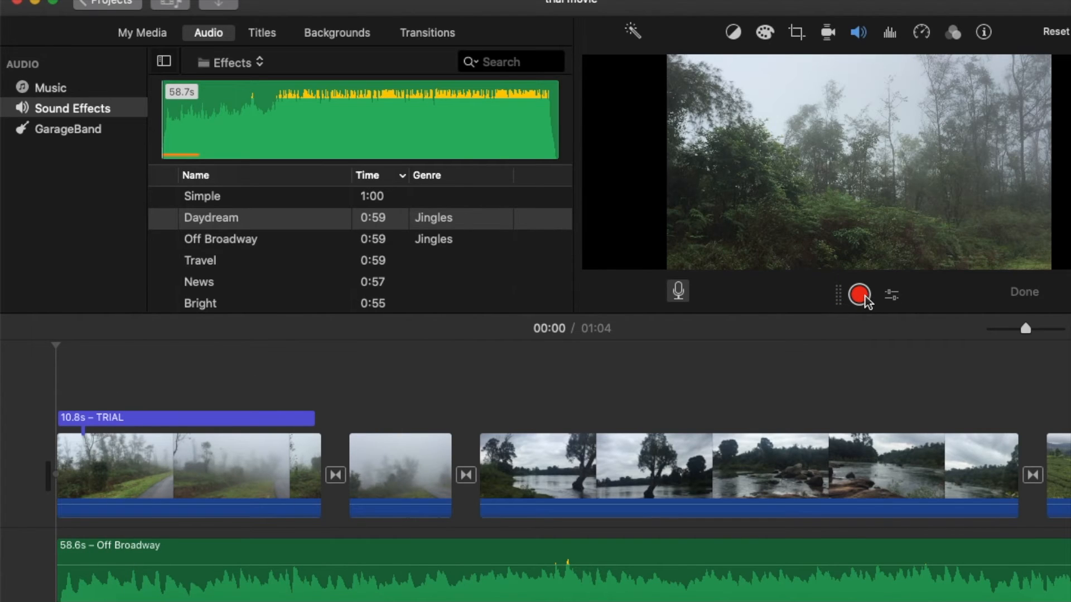
left_click(893, 296)
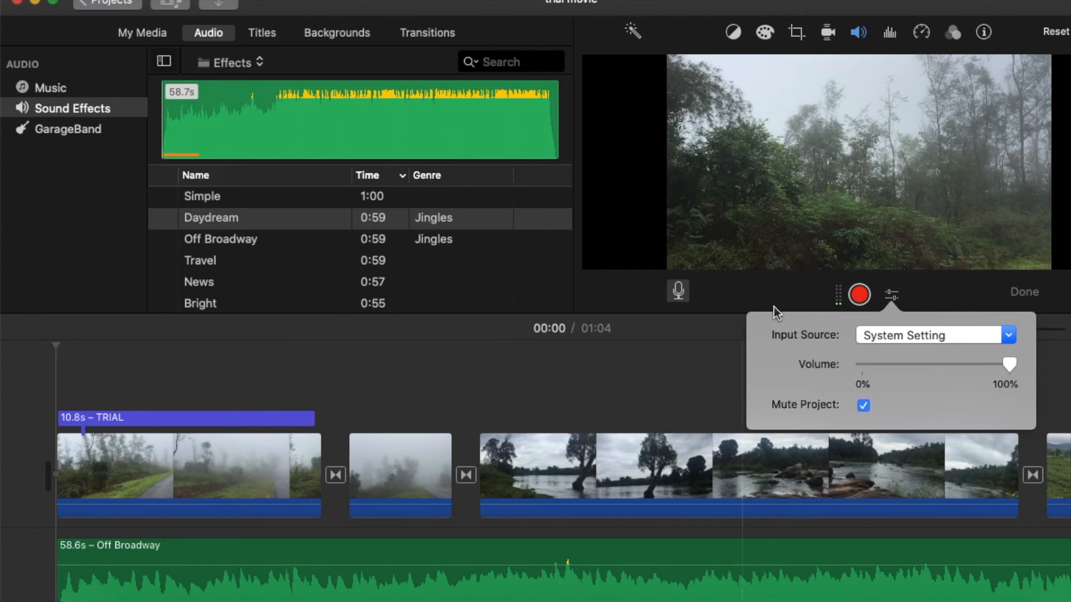
left_click(740, 294)
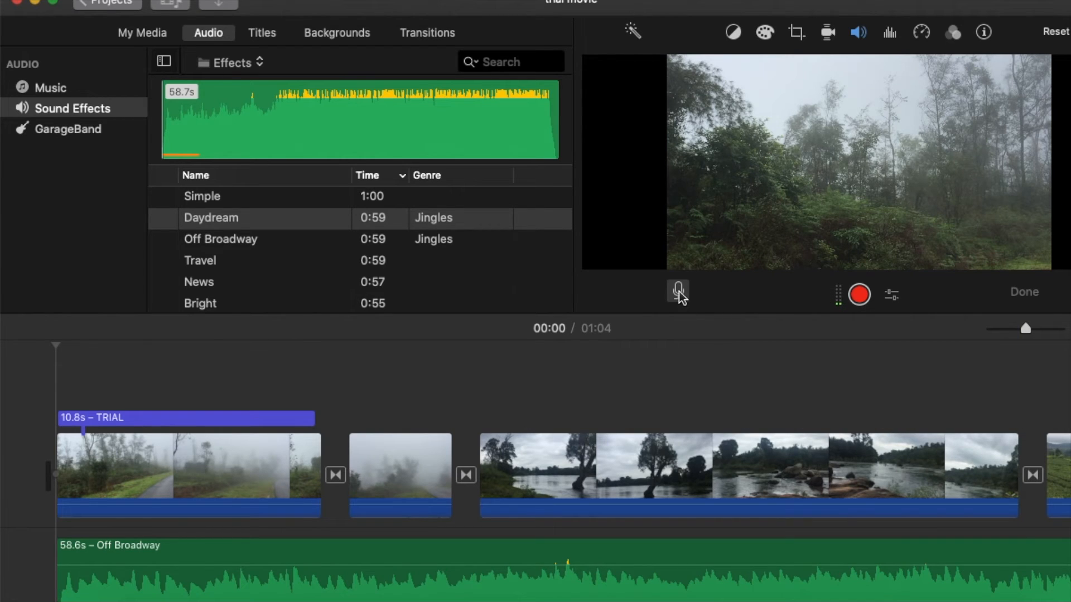
left_click(860, 296)
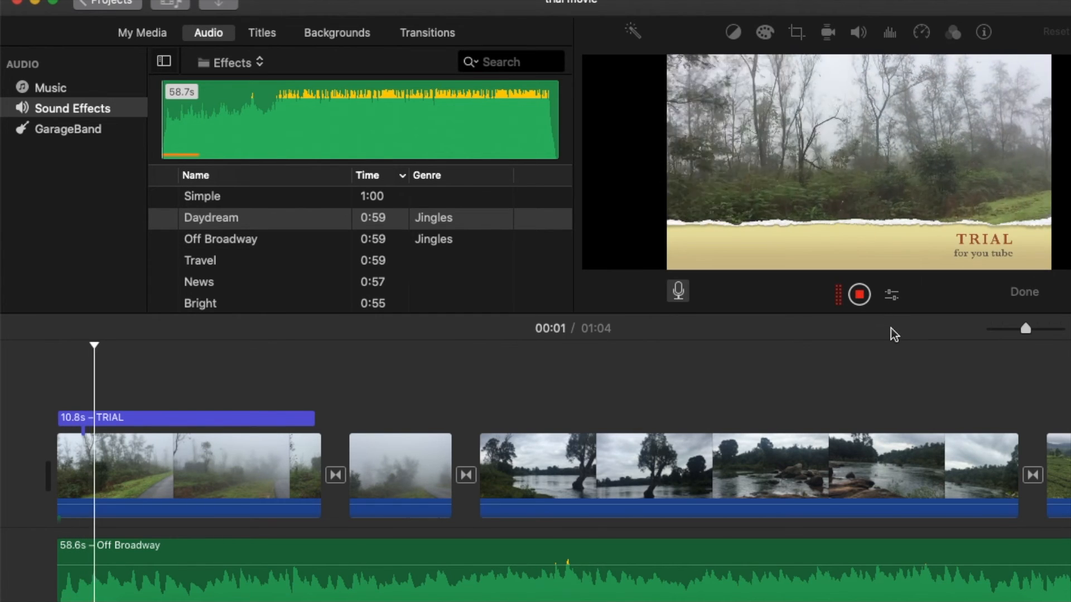
left_click(1024, 293)
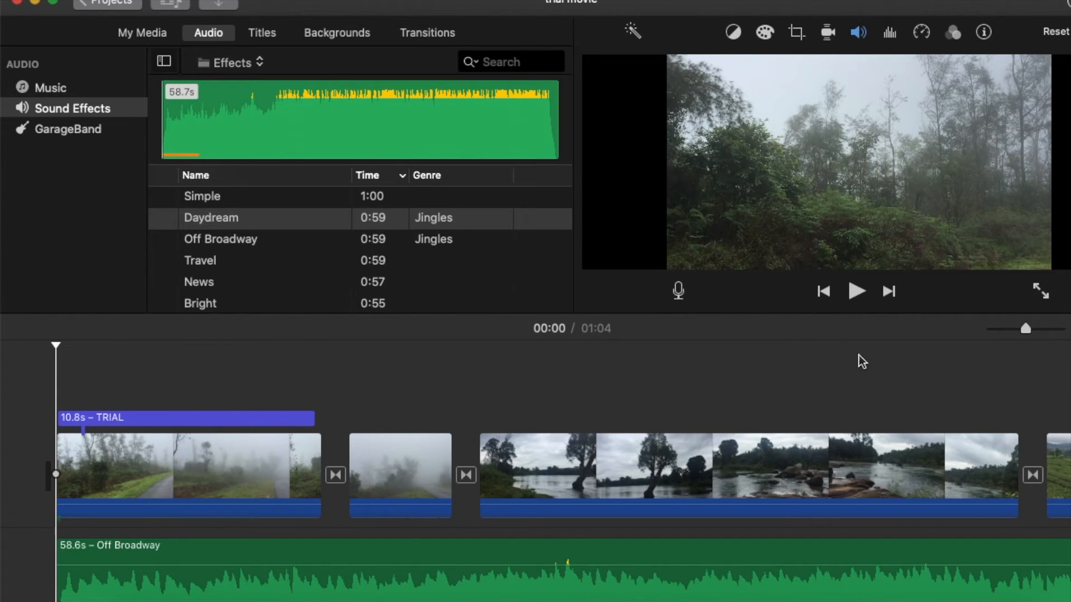
- Play the movie from the beginning to about 00:04 to listen to the recorded voiceover
left_click(857, 290)
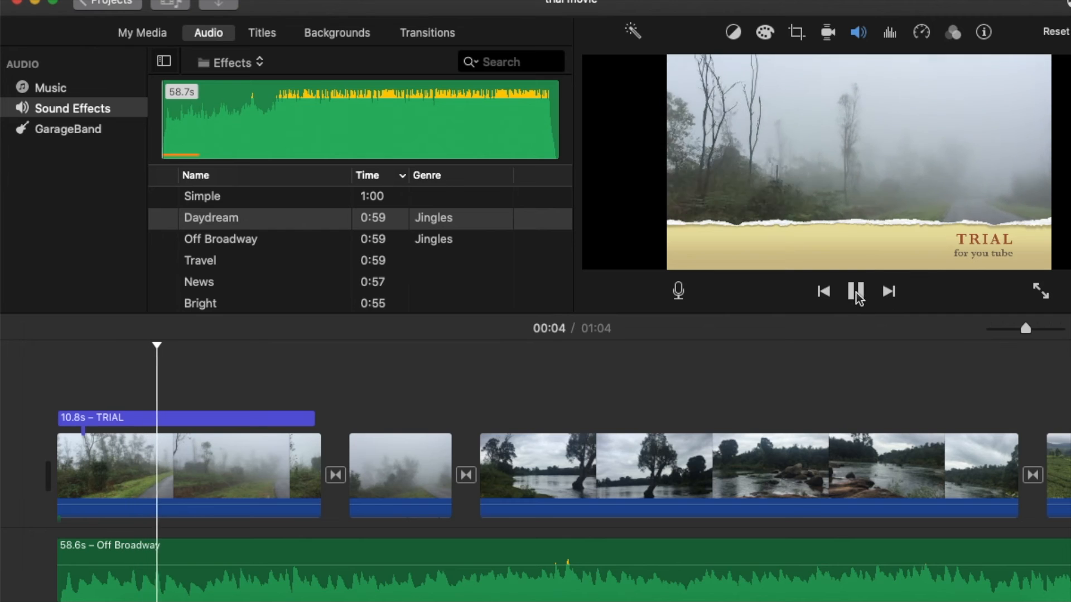
left_click(855, 291)
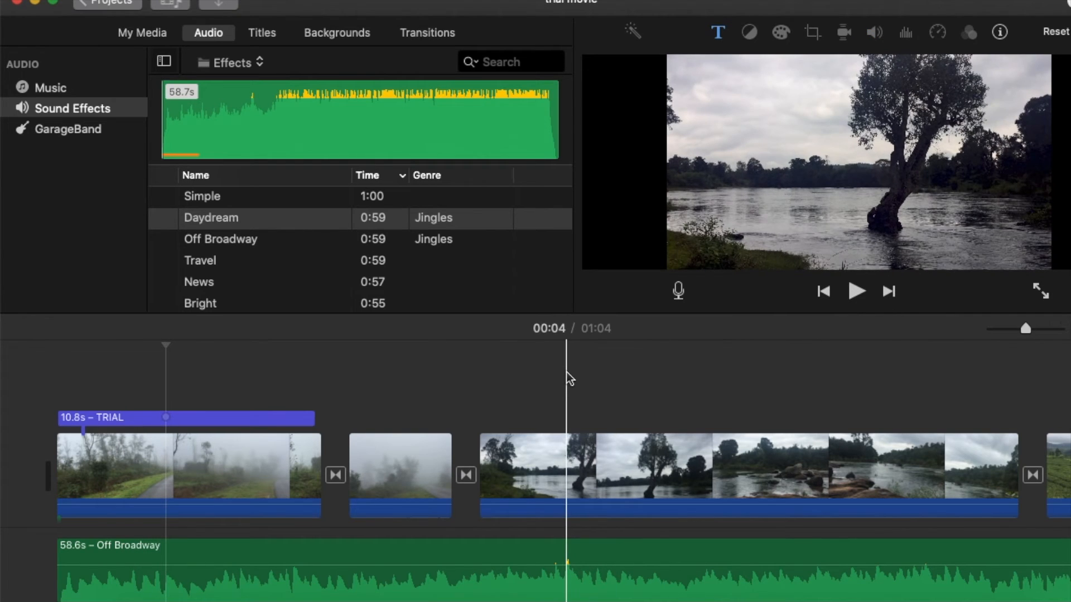
key("super+z")
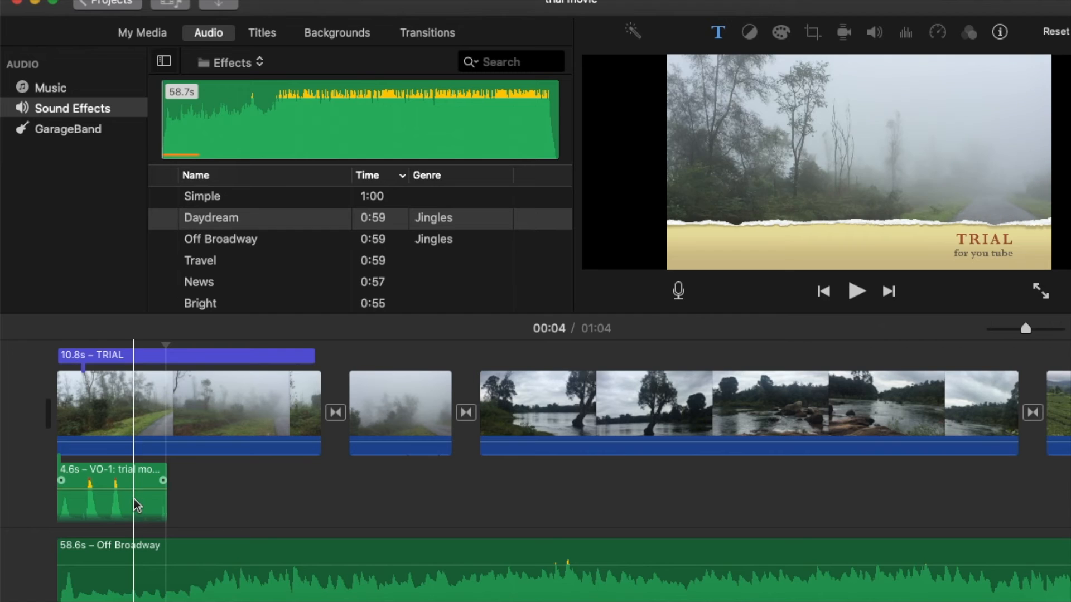
- Raise the volume of the voiceover clip to 200%
left_click(103, 480)
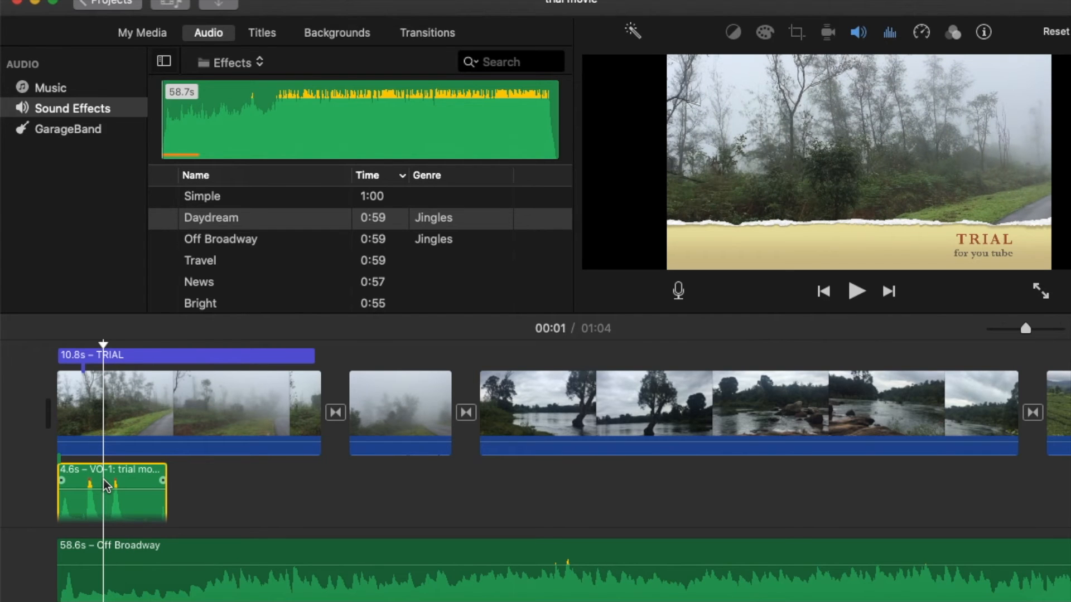
left_click(859, 38)
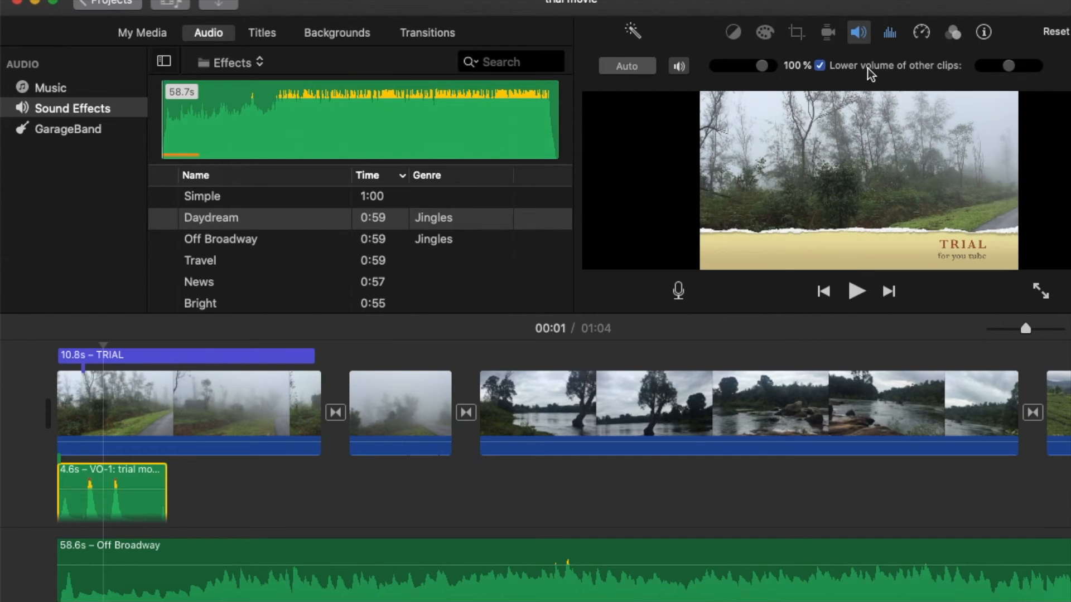
mouse_move(764, 66)
left_mouse_down()
mouse_move(744, 63)
mouse_move(769, 68)
left_mouse_up()
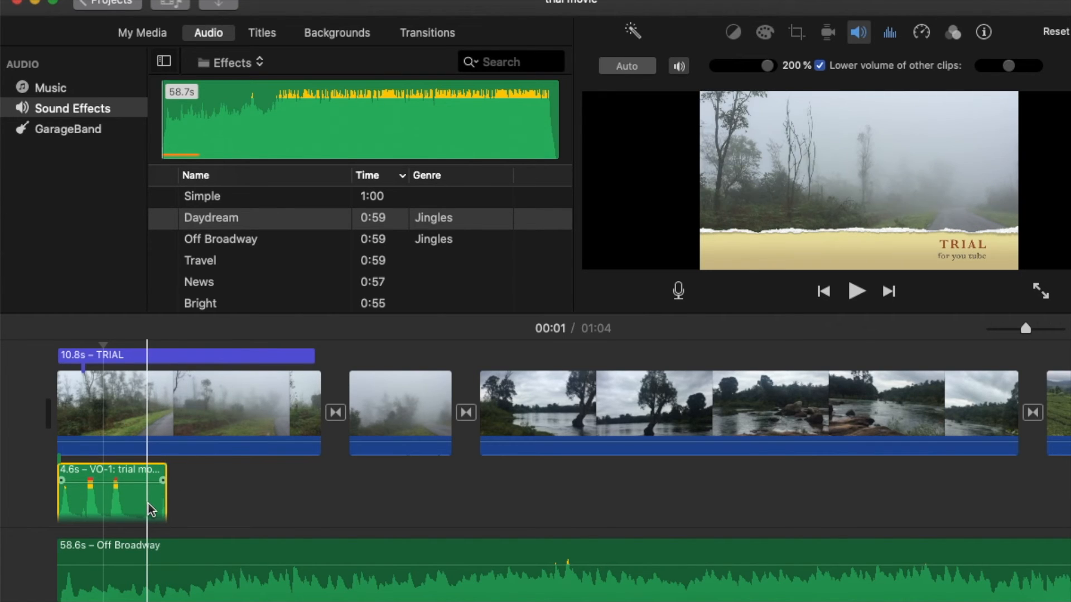
- Lower the volume of the "Off Broadway" background music to 49%
left_click(384, 590)
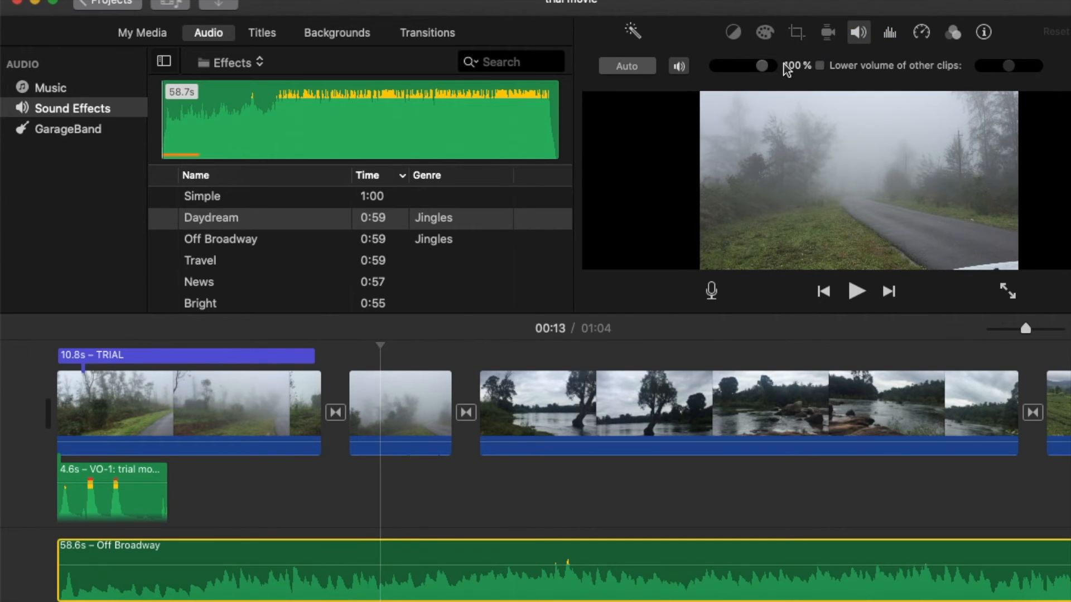
left_click_drag(762, 67, 746, 66)
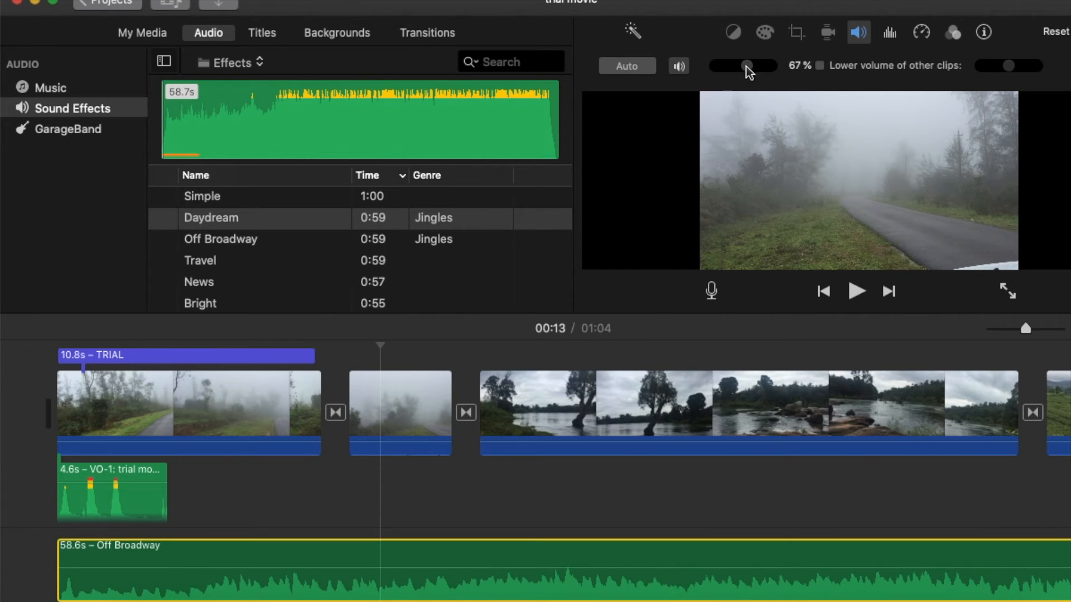
left_click(430, 105)
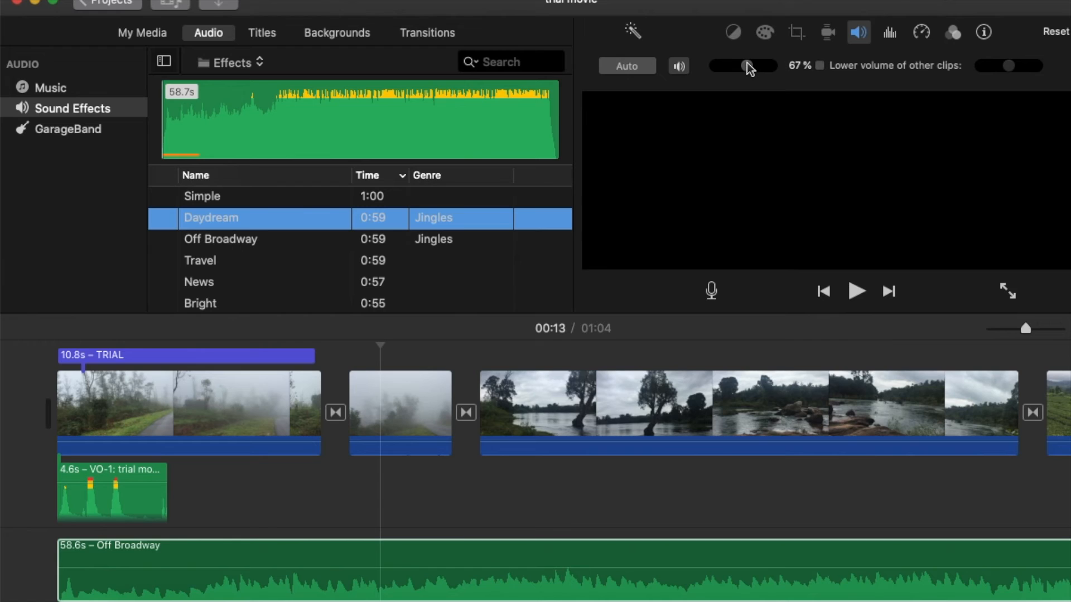
left_click_drag(746, 67, 738, 63)
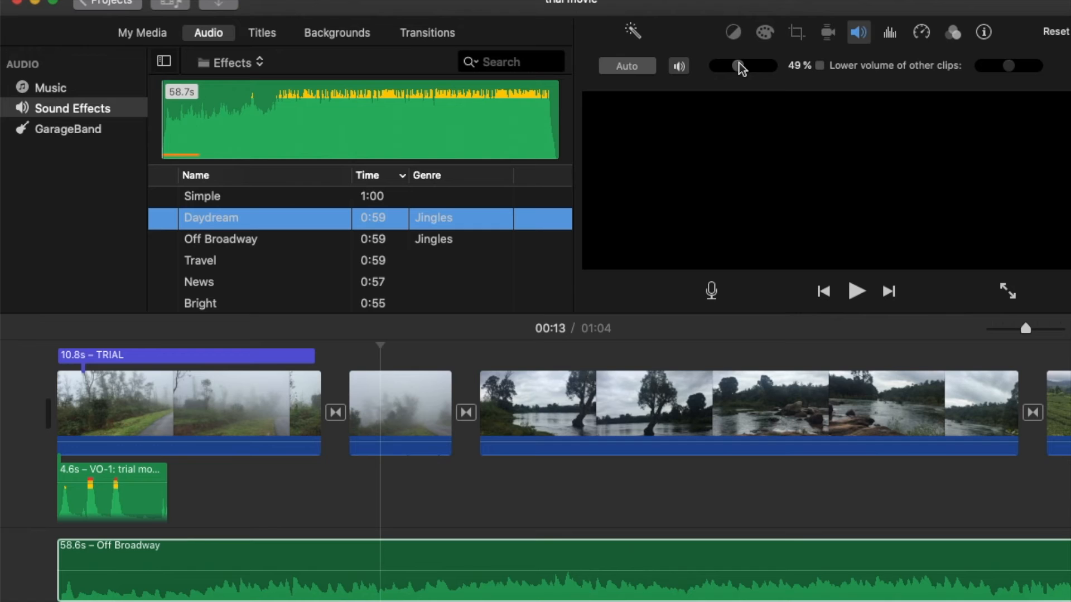
- Play the movie from the beginning to about 00:09 to check the balance between voiceover and background music
left_click(58, 396)
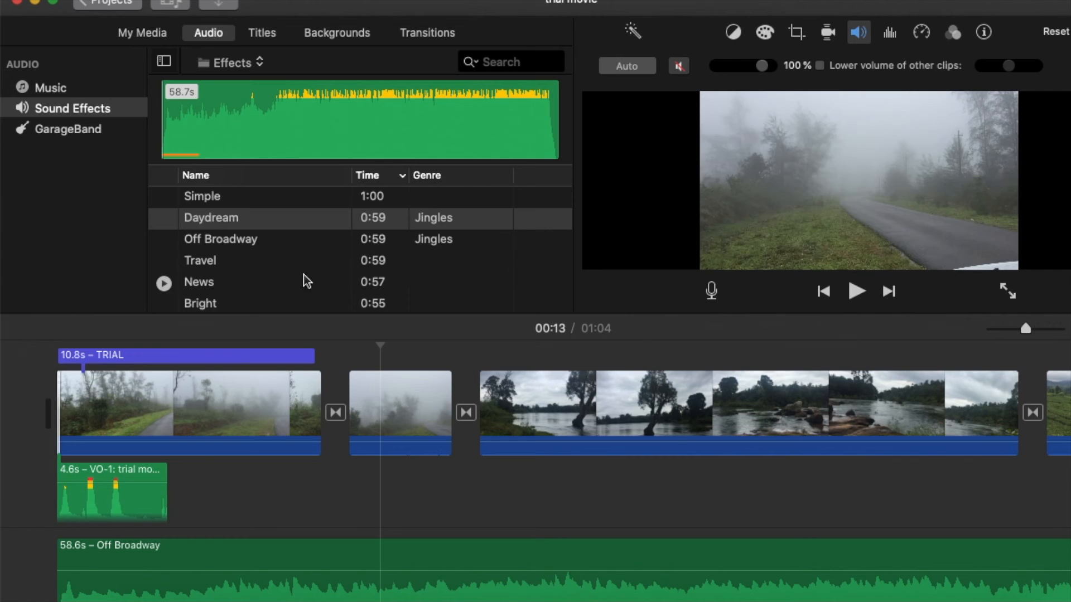
left_click(857, 291)
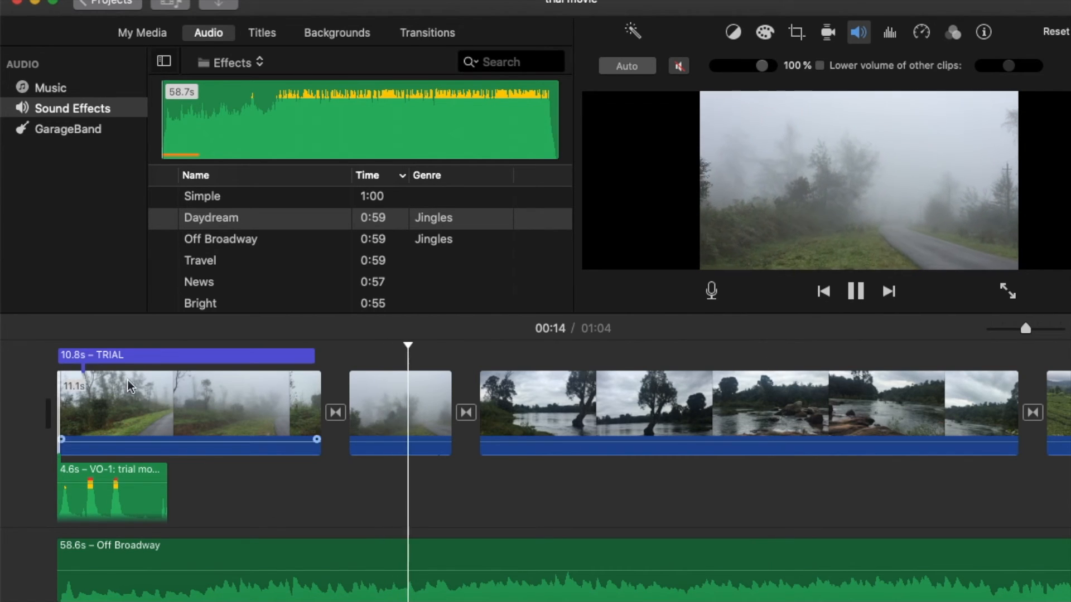
left_click(58, 531)
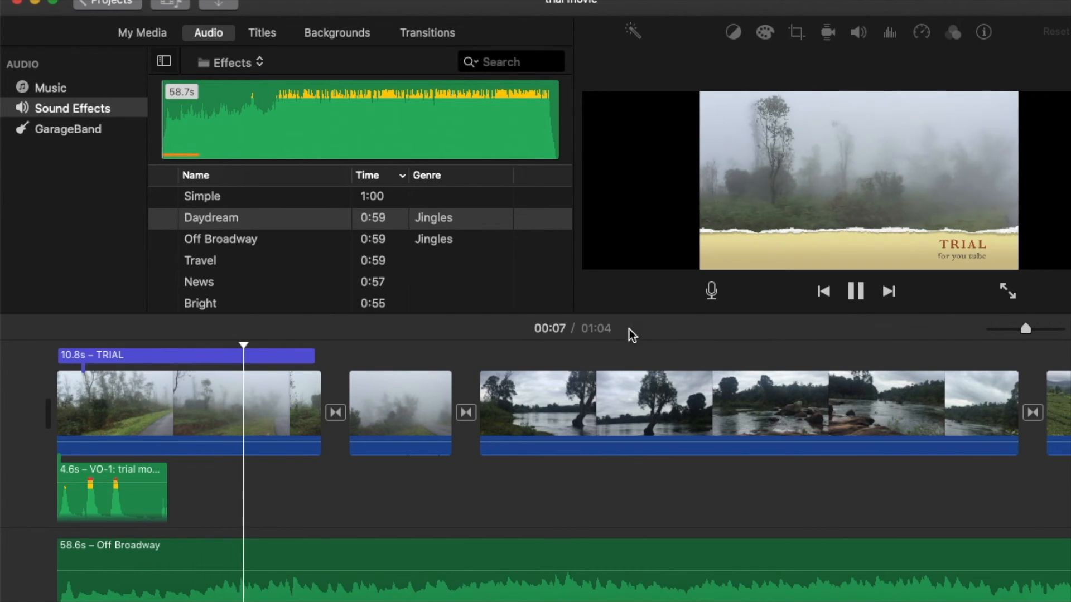
left_click(855, 291)
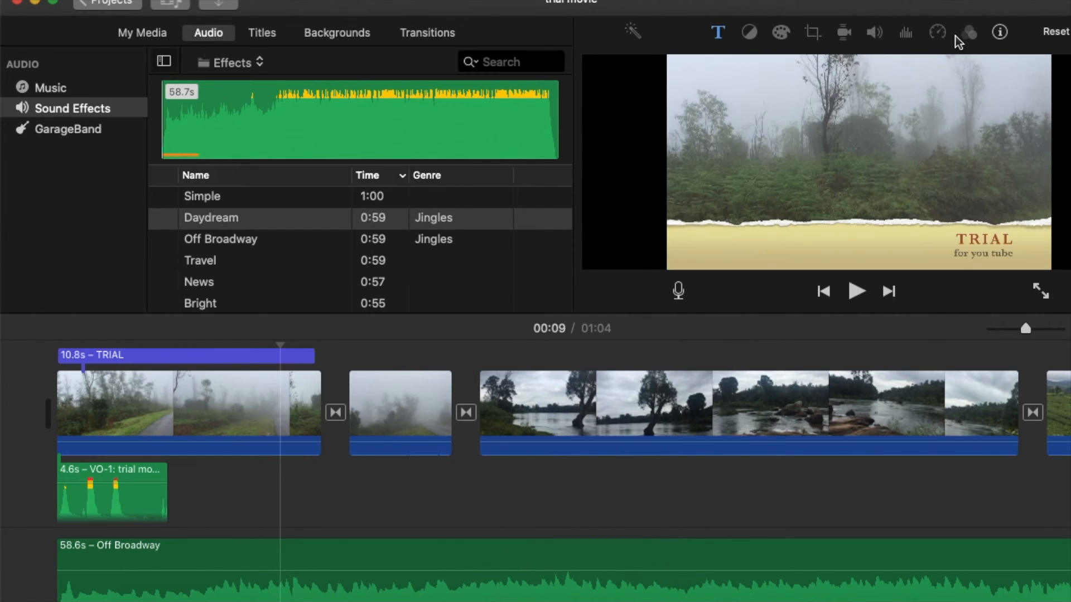
- Set up sharing the movie as a file and shorten its description to "trial movie"
left_click(1069, 2)
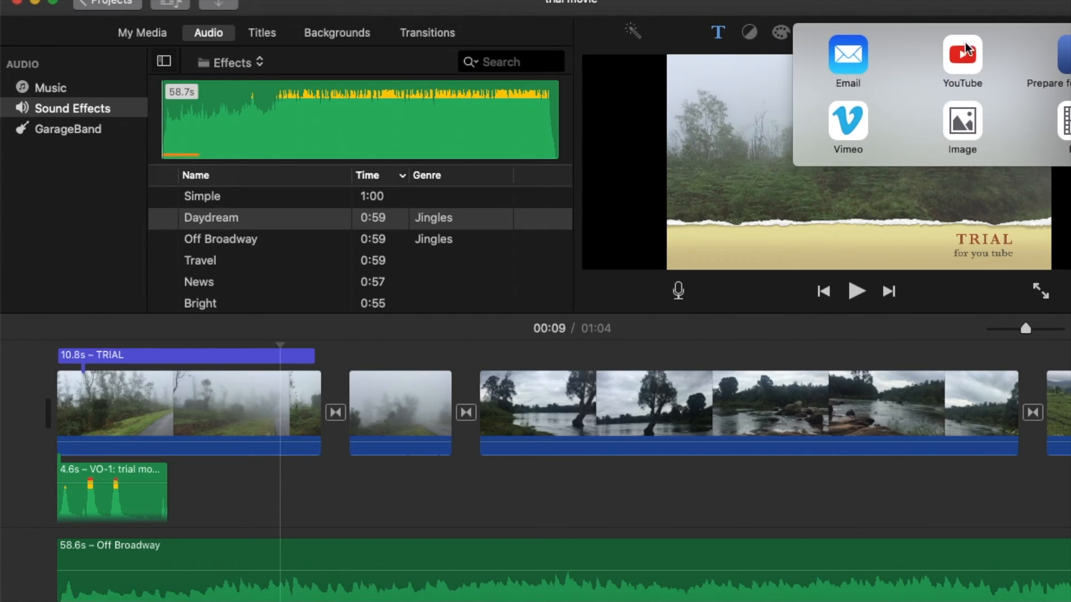
left_click(1064, 127)
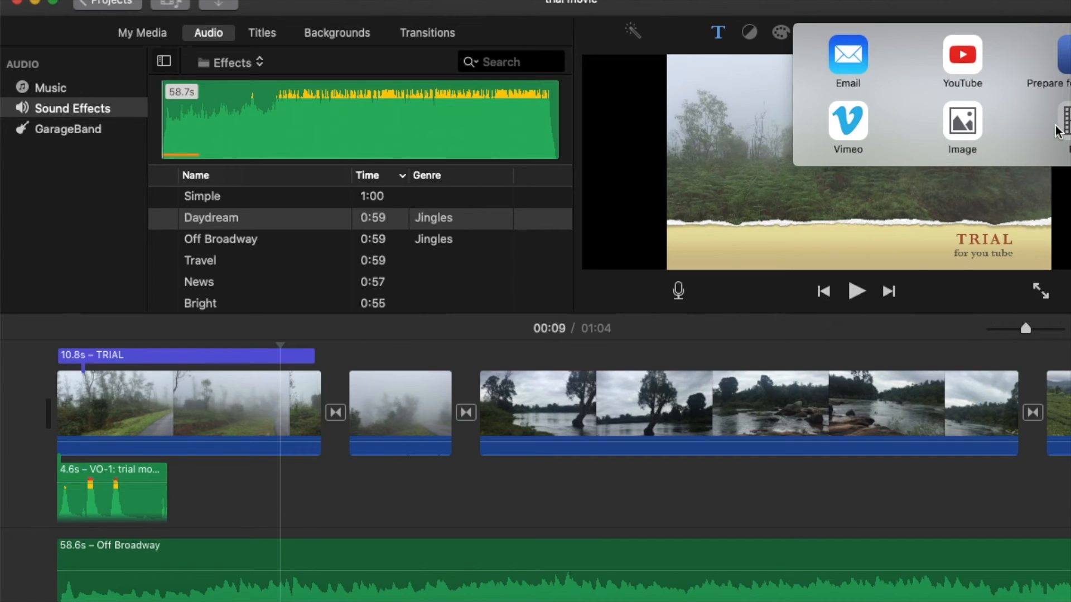
left_click(1057, 129)
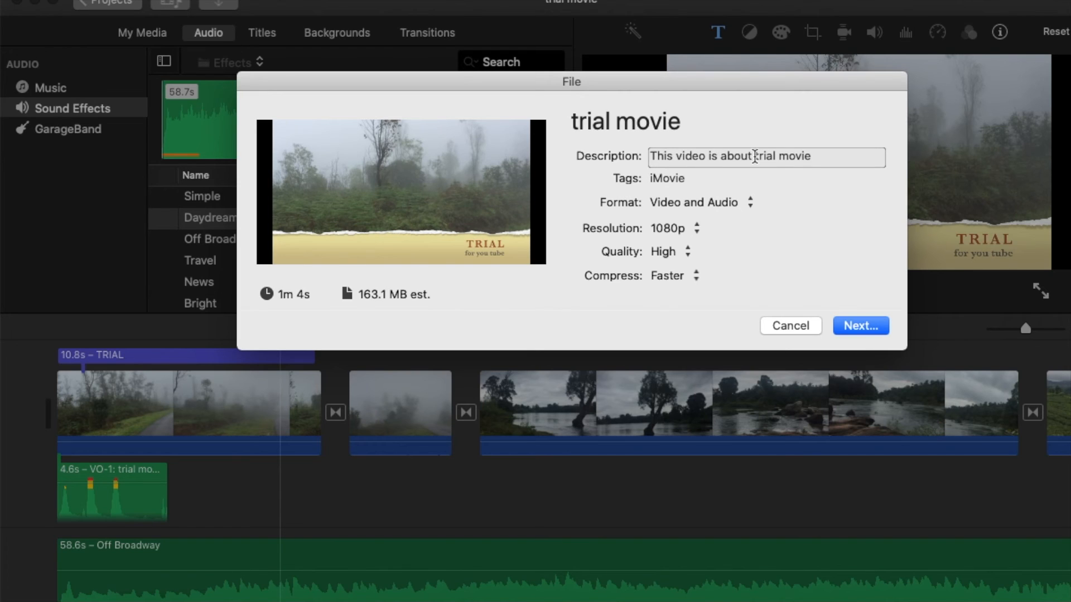
left_click_drag(754, 156, 640, 155)
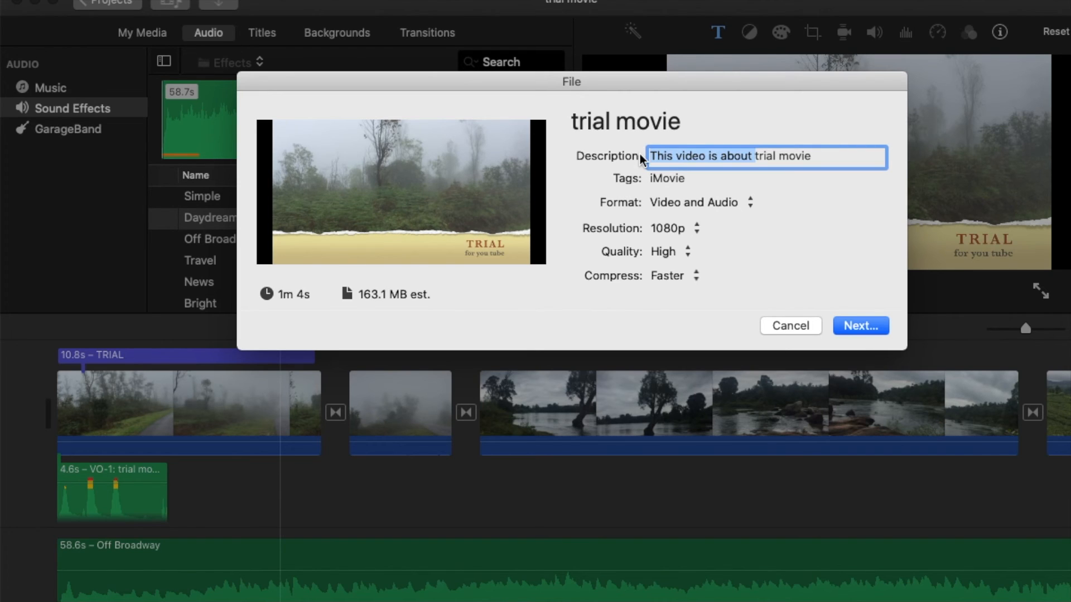
key("BackSpace")
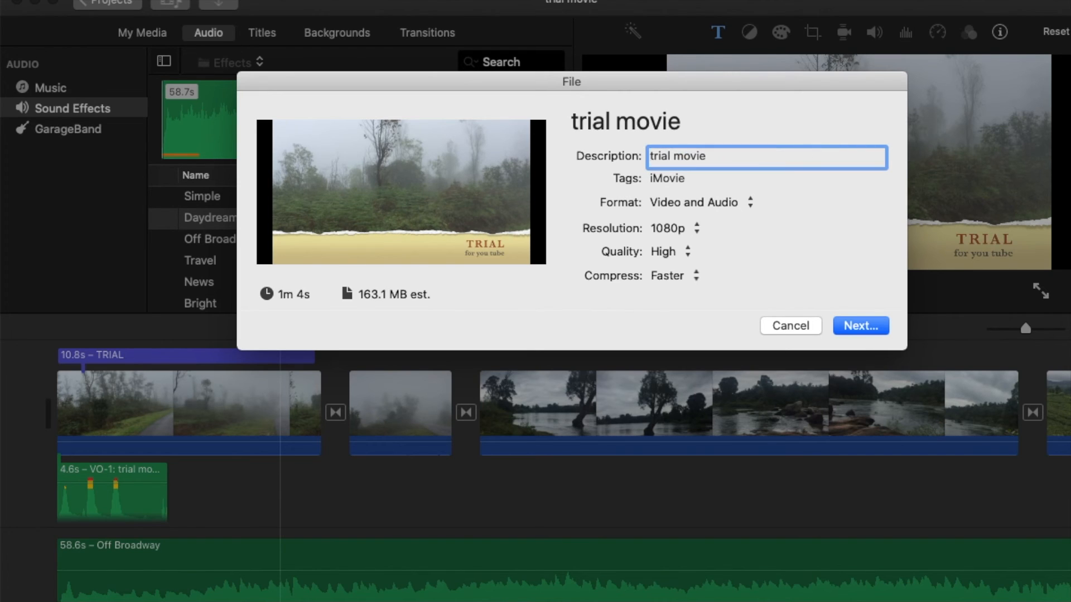
- Export the movie to the Desktop under the name "trial movie"
left_click(851, 326)
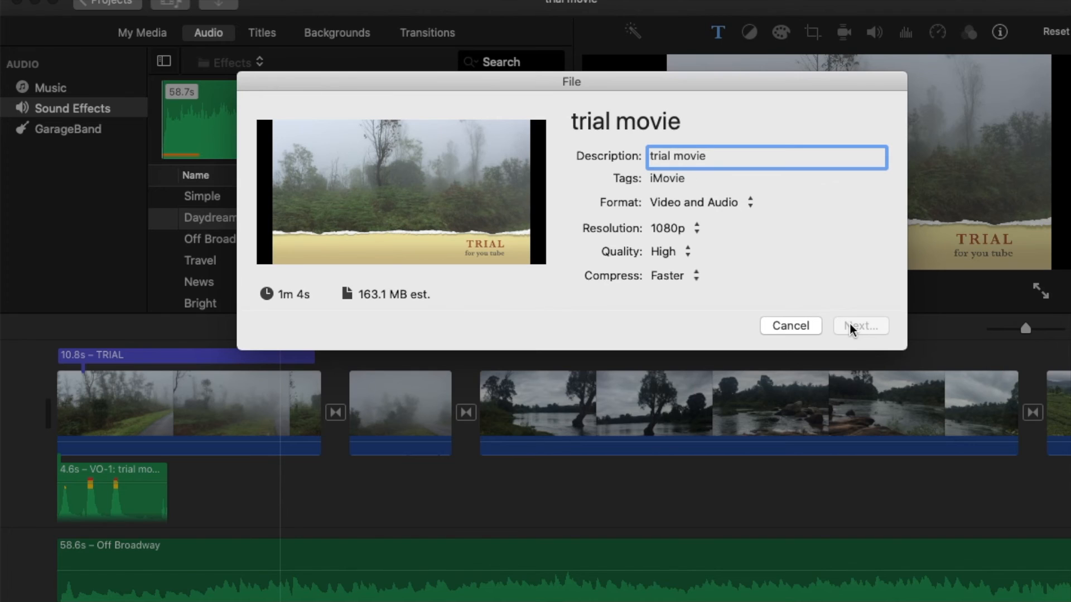
left_click(852, 328)
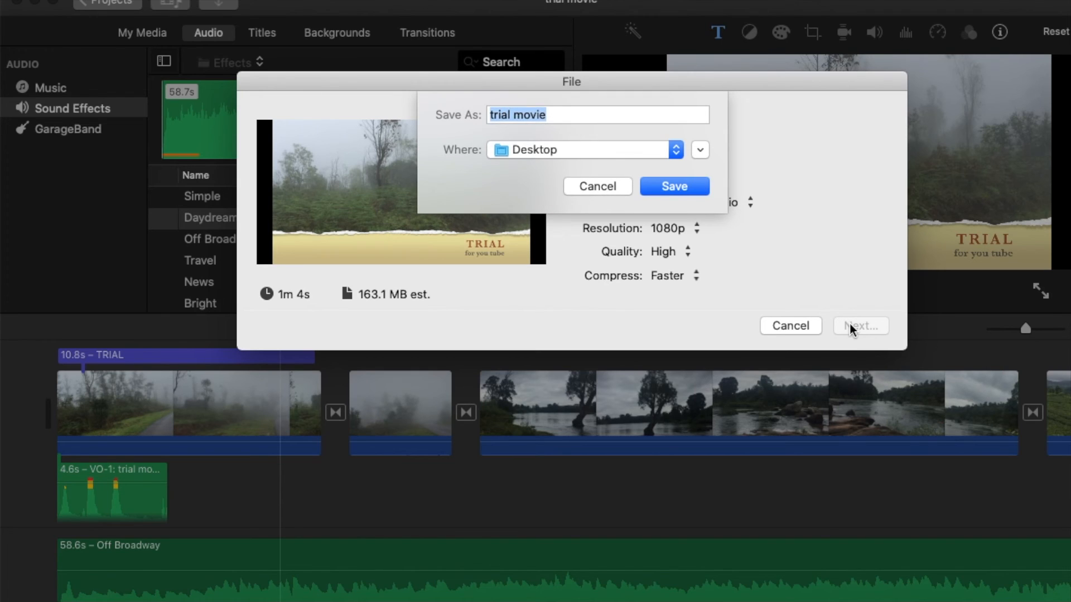
left_click(655, 190)
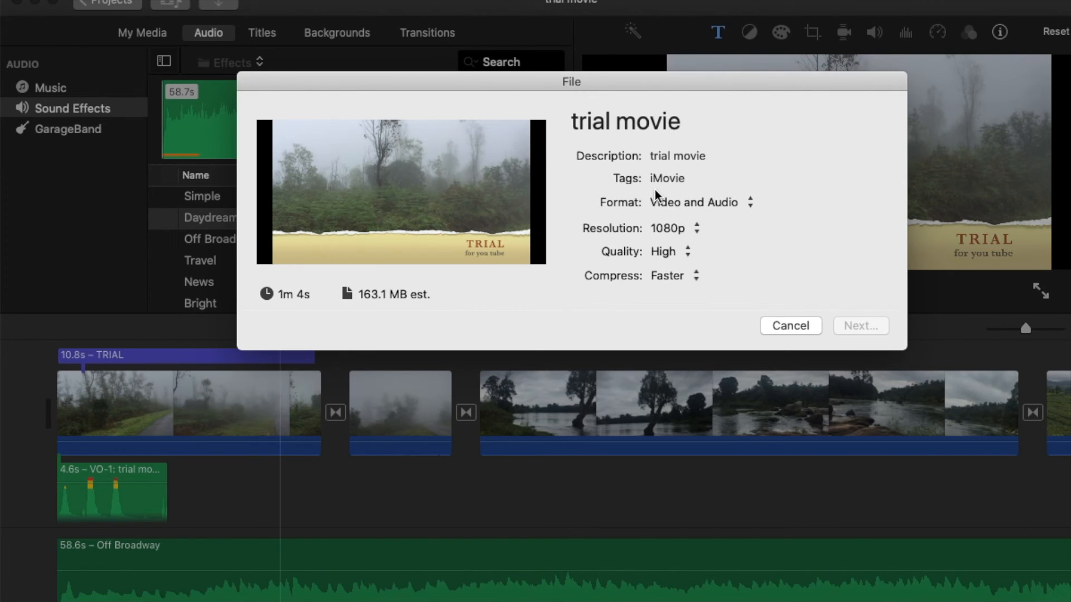